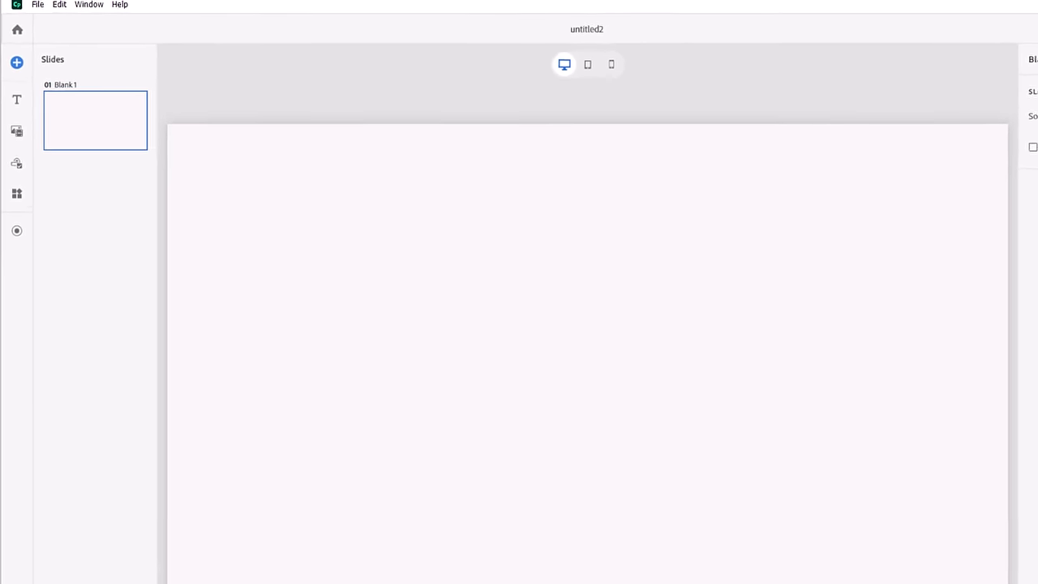
Add an image block to the blank slide using the car showroom photo, with its caption and subtitle components turned off.
{"action": "left_click", "coordinate": [16, 144]}
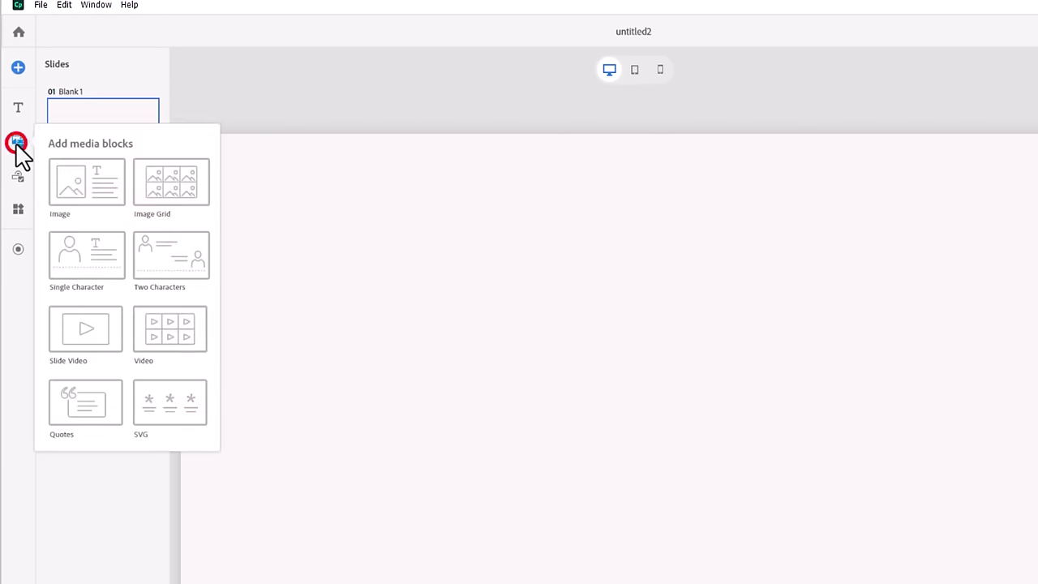
{"action": "left_click", "coordinate": [73, 182]}
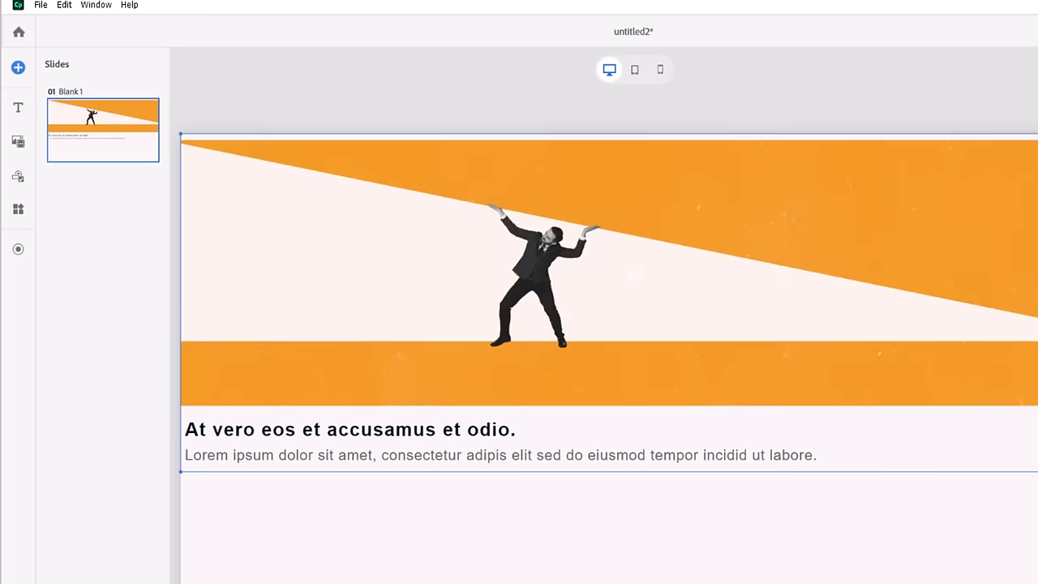
{"action": "left_click_drag", "start_coordinate": [0, 397], "coordinate": [650, 268]}
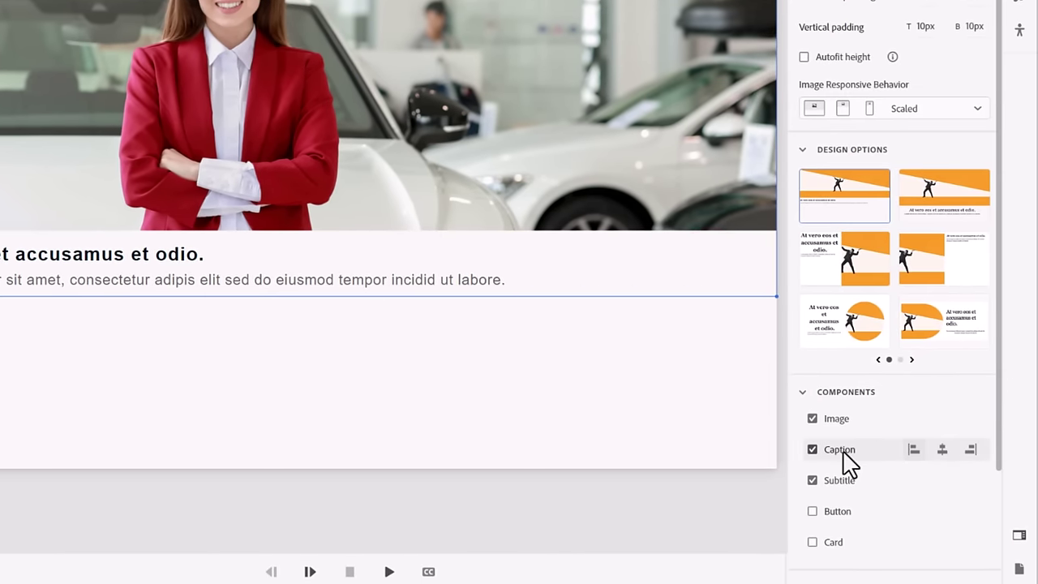
{"action": "left_click", "coordinate": [839, 449]}
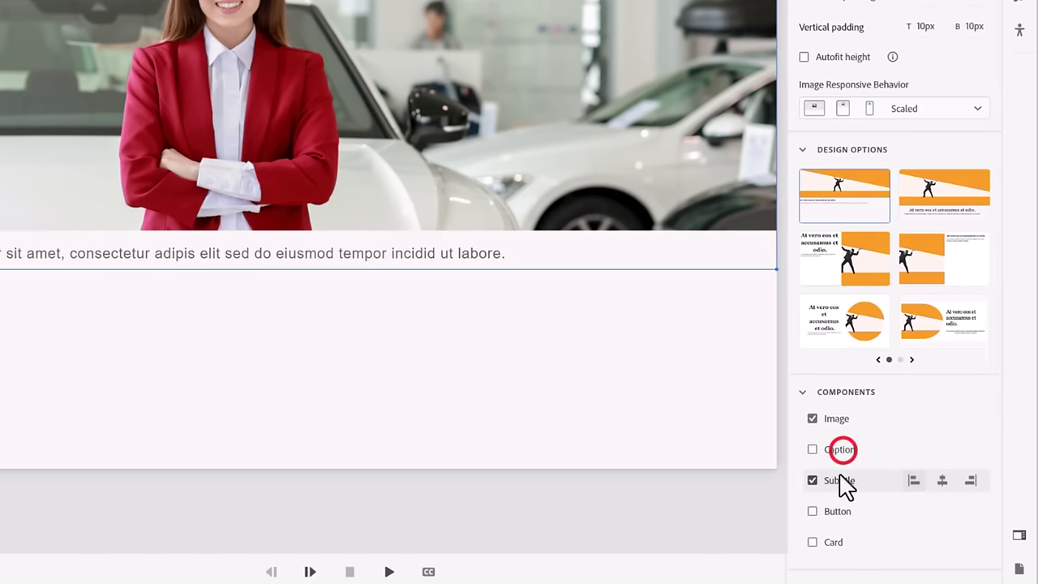
{"action": "left_click", "coordinate": [840, 480]}
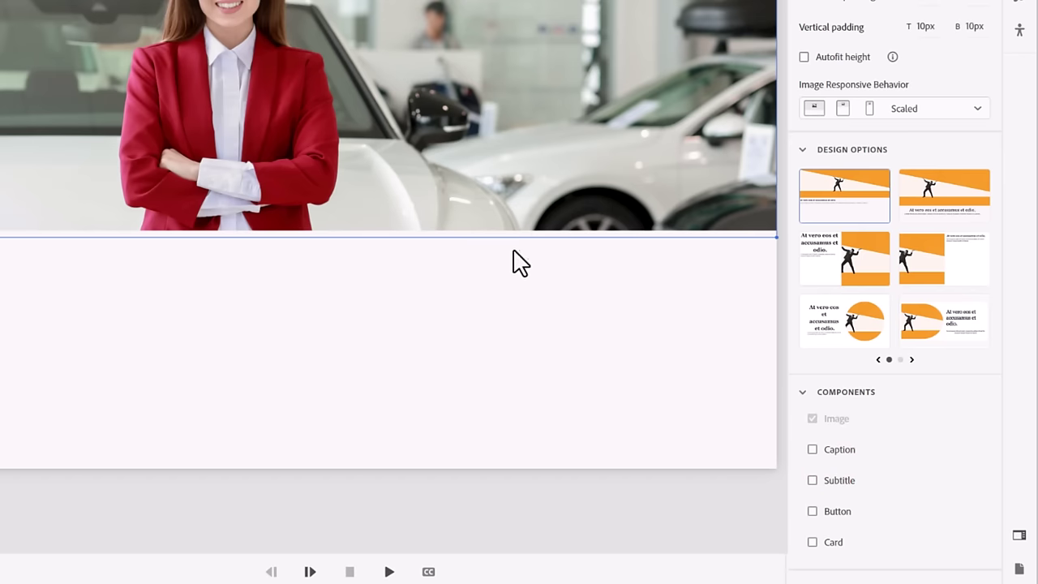
Crop the showroom photo to a wide band around the woman's head and shoulders, and remove the image block's vertical padding.
{"action": "double_click", "coordinate": [503, 120]}
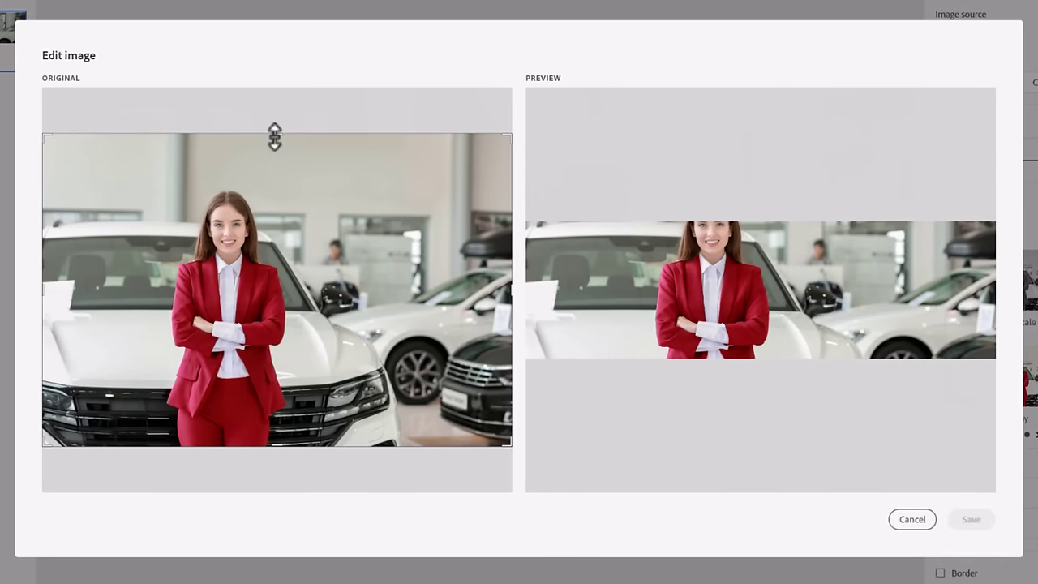
{"action": "left_click_drag", "start_coordinate": [275, 137], "coordinate": [278, 180]}
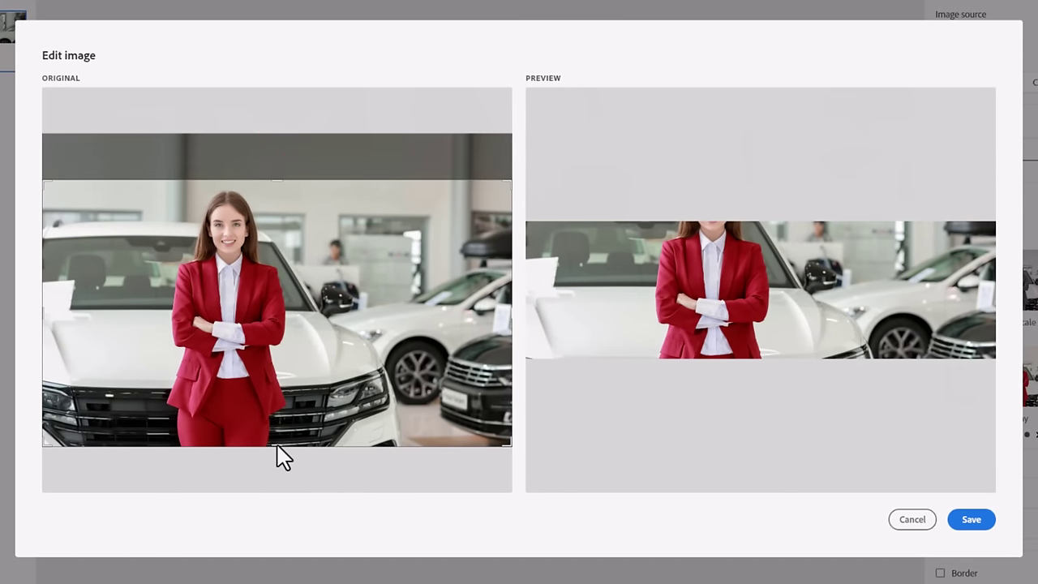
{"action": "left_click_drag", "start_coordinate": [276, 446], "coordinate": [282, 318]}
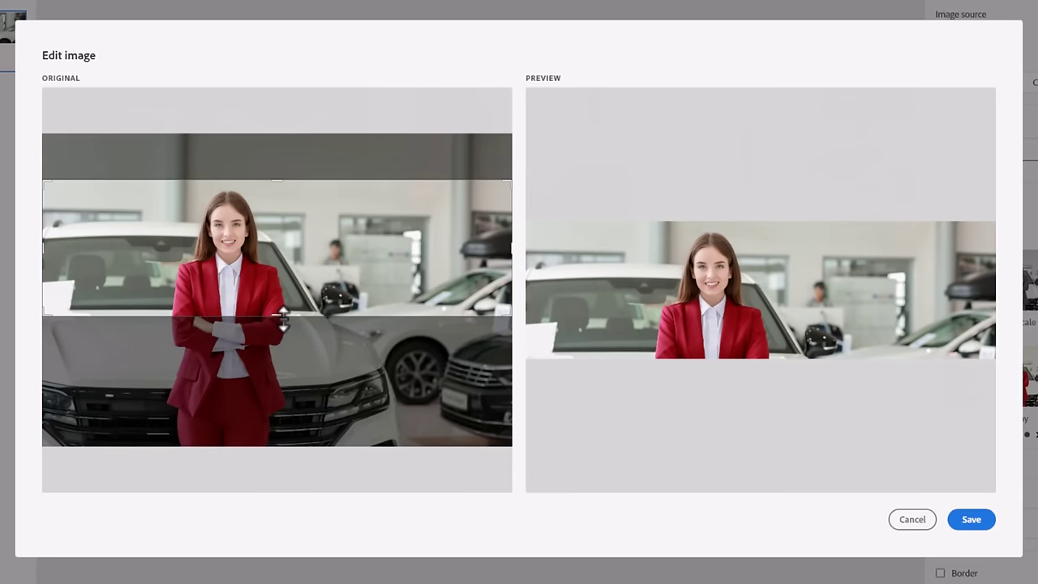
{"action": "left_click", "coordinate": [973, 523]}
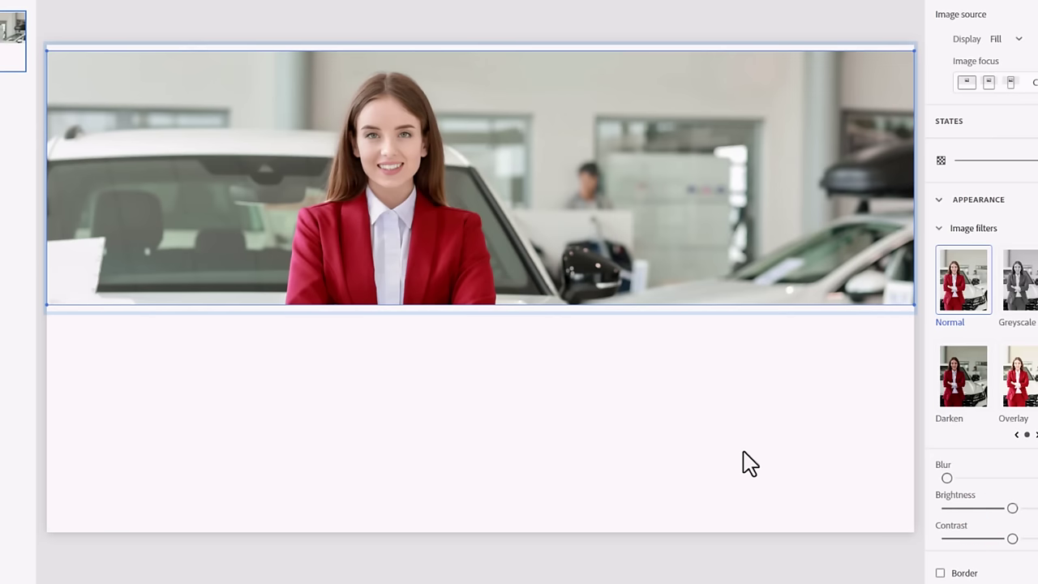
{"action": "left_click_drag", "start_coordinate": [717, 310], "coordinate": [716, 296]}
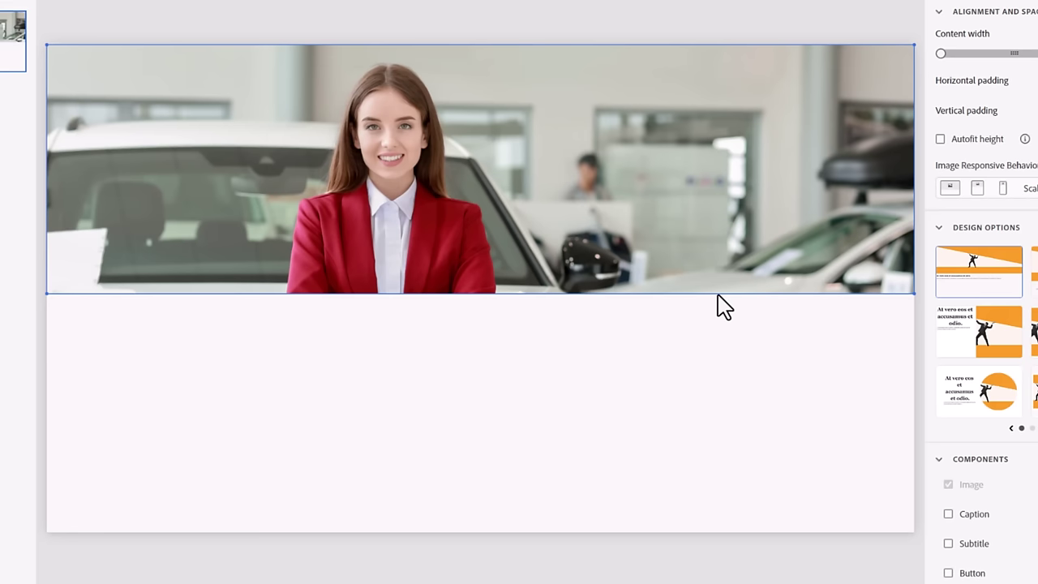
{"action": "left_click", "coordinate": [579, 433]}
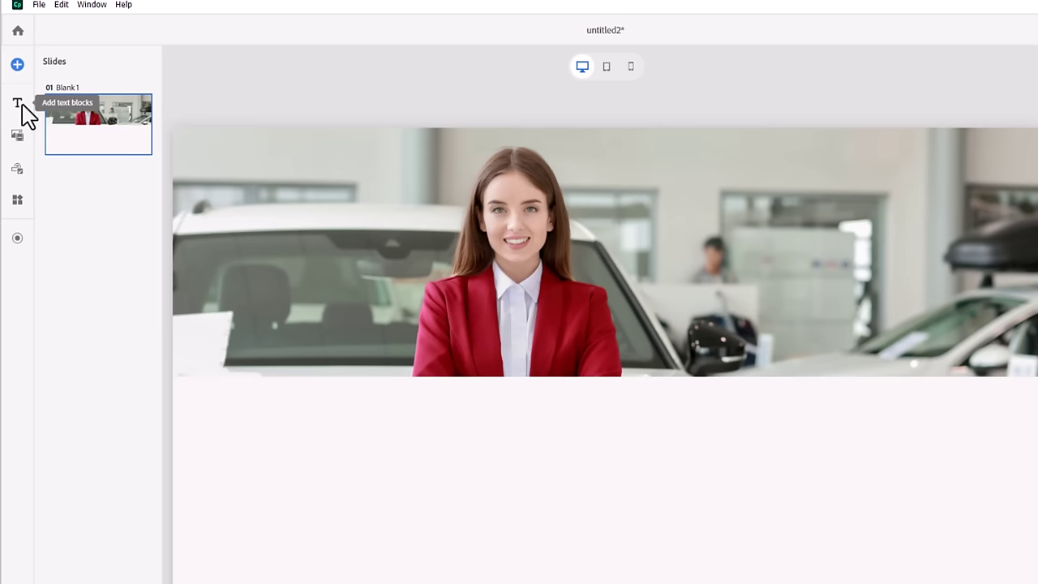
Add a paragraph text block below the image with its subtitle component turned on and no title.
{"action": "left_click", "coordinate": [21, 106]}
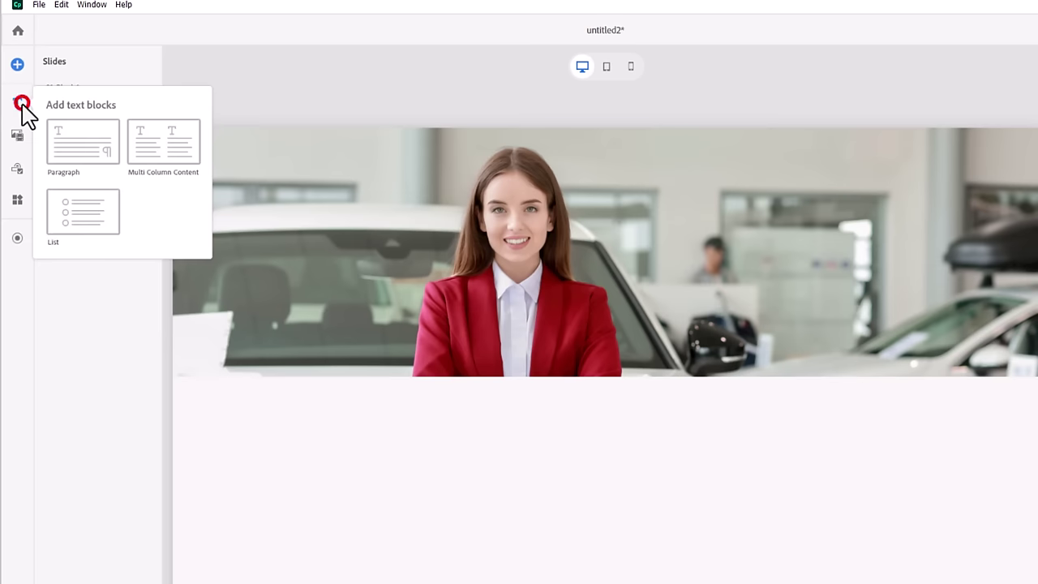
{"action": "left_click", "coordinate": [88, 146]}
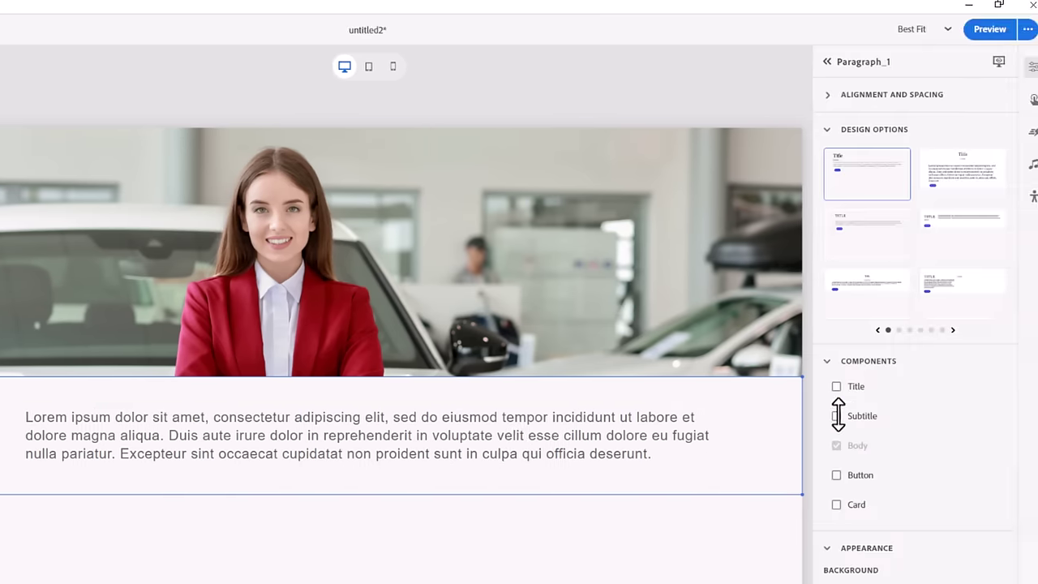
{"action": "left_click", "coordinate": [822, 386]}
{"action": "left_click", "coordinate": [822, 387]}
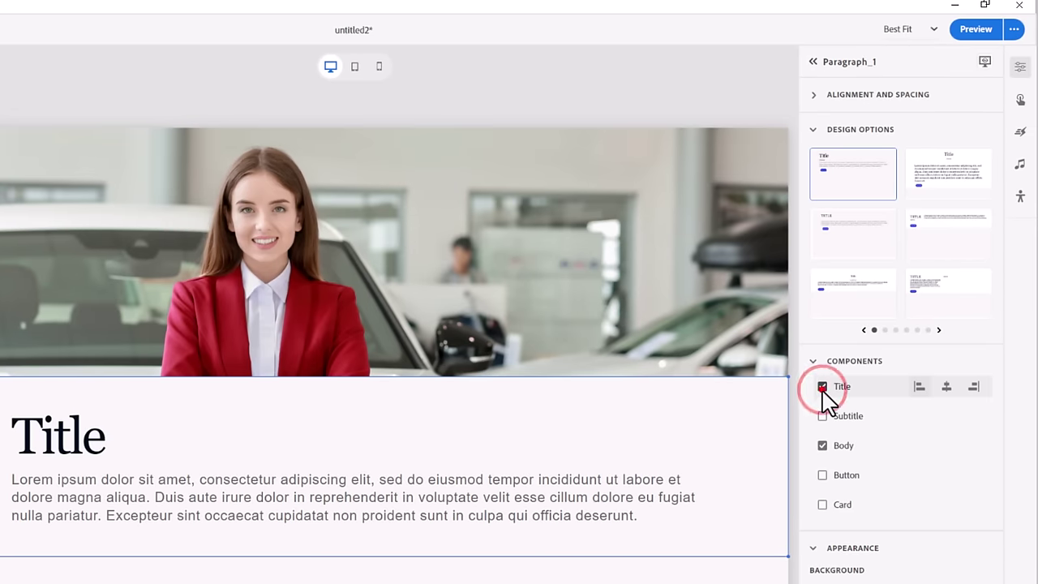
{"action": "left_click", "coordinate": [822, 415]}
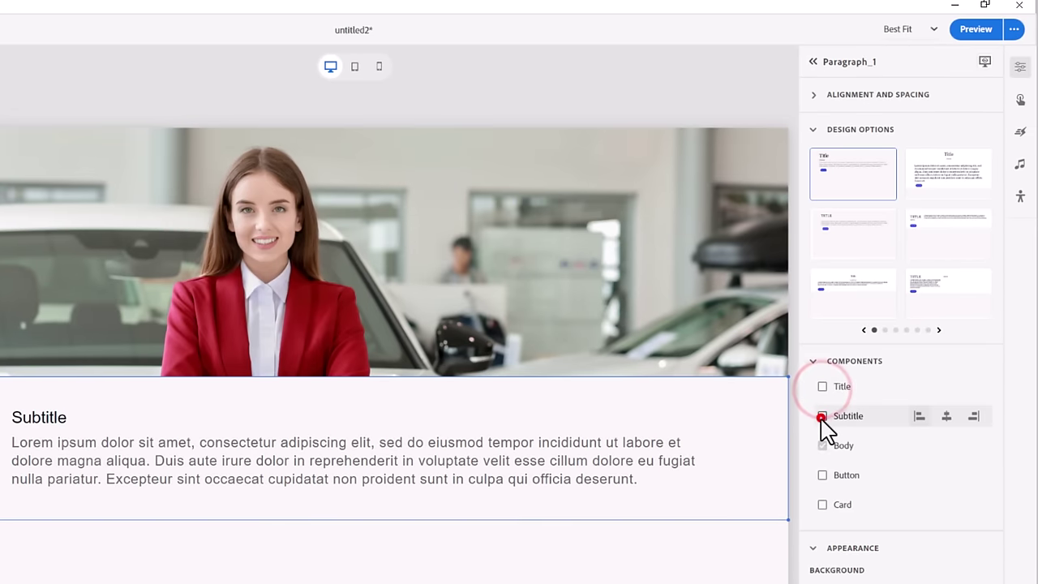
Set the paragraph's subtitle to "Learning Objectives" and its body to "Upon completing this online course, you will be able to...".
{"action": "left_click", "coordinate": [33, 417]}
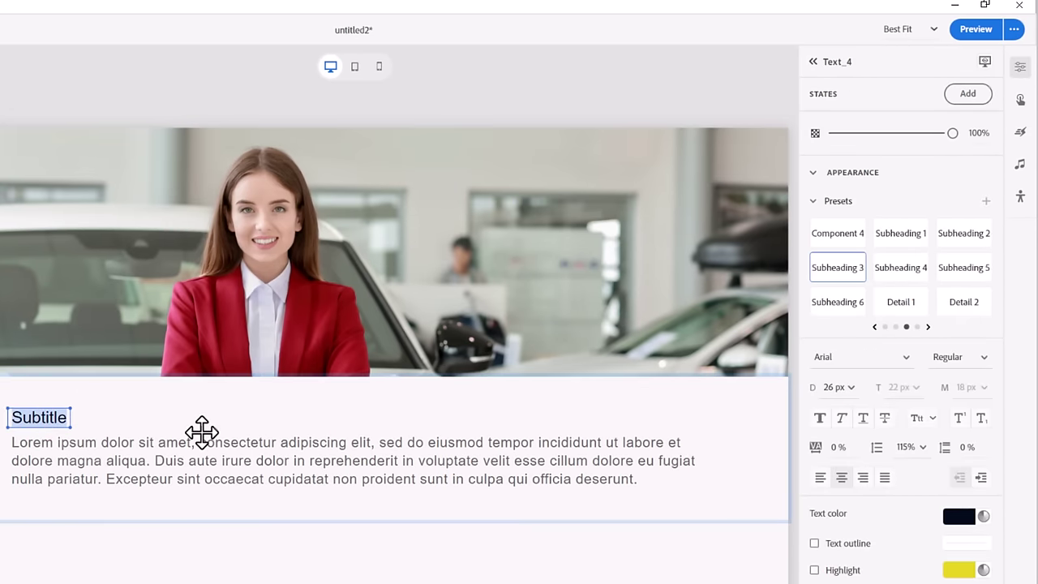
{"action": "type", "text": "Learning Objectives"}
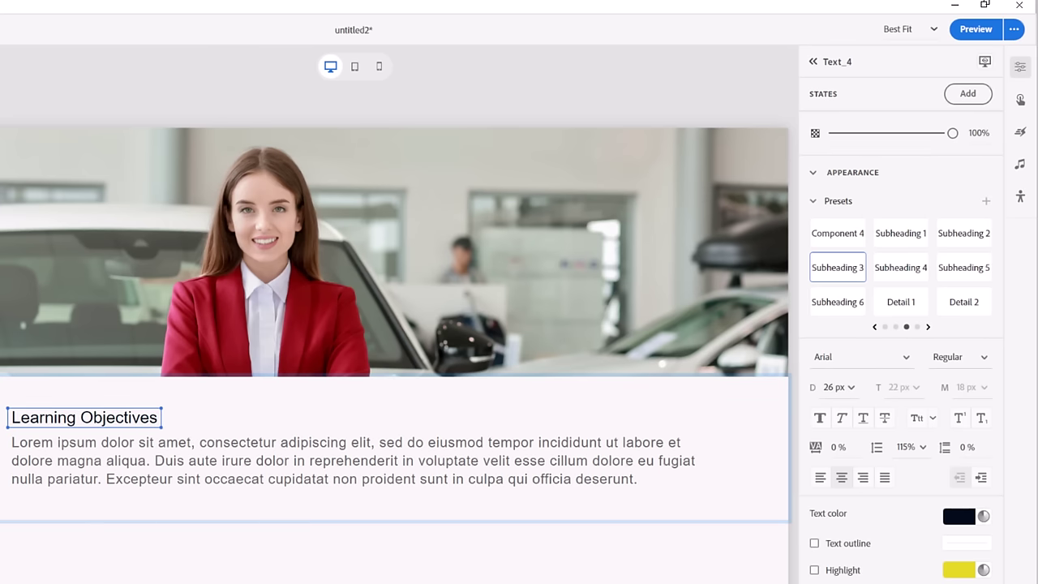
{"action": "double_click", "coordinate": [126, 460]}
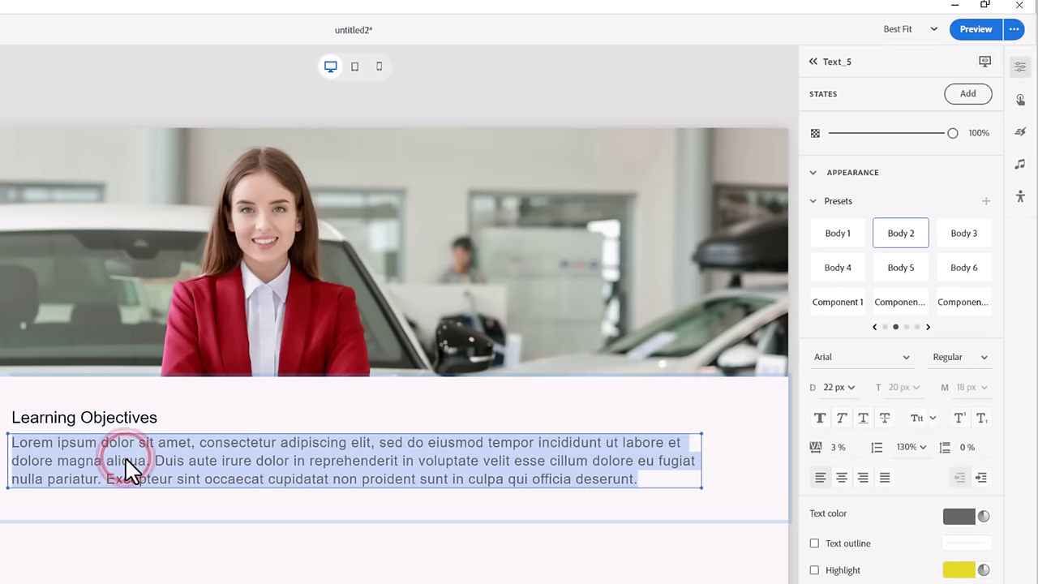
{"action": "type", "text": "Upon completing this online course, you will be able to..."}
{"action": "key", "text": "BackSpace"}
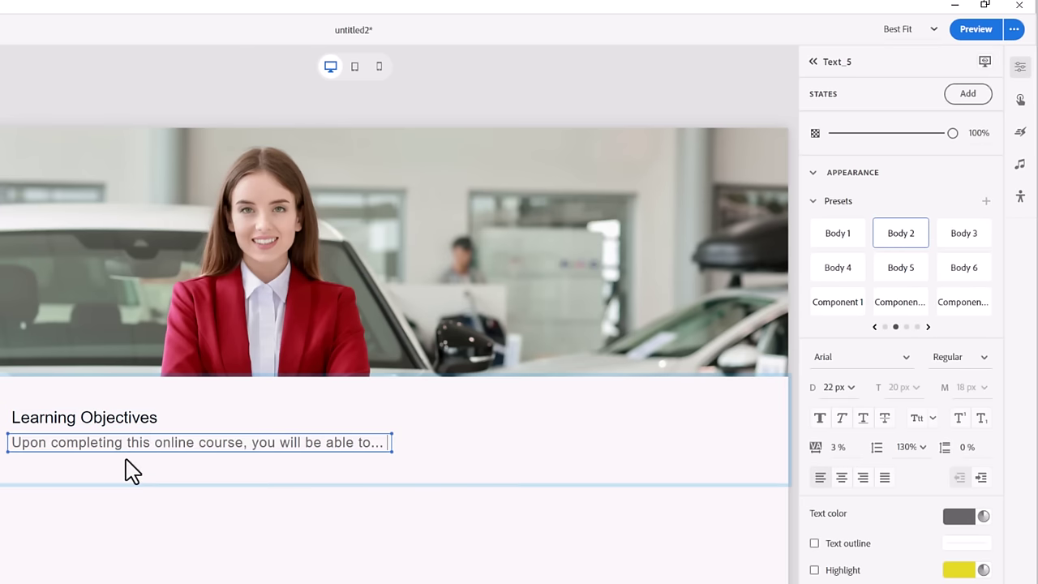
Tighten the Learning Objectives block and set its top and bottom vertical padding to 10 px.
{"action": "left_click", "coordinate": [467, 471]}
{"action": "left_click_drag", "start_coordinate": [466, 481], "coordinate": [463, 444]}
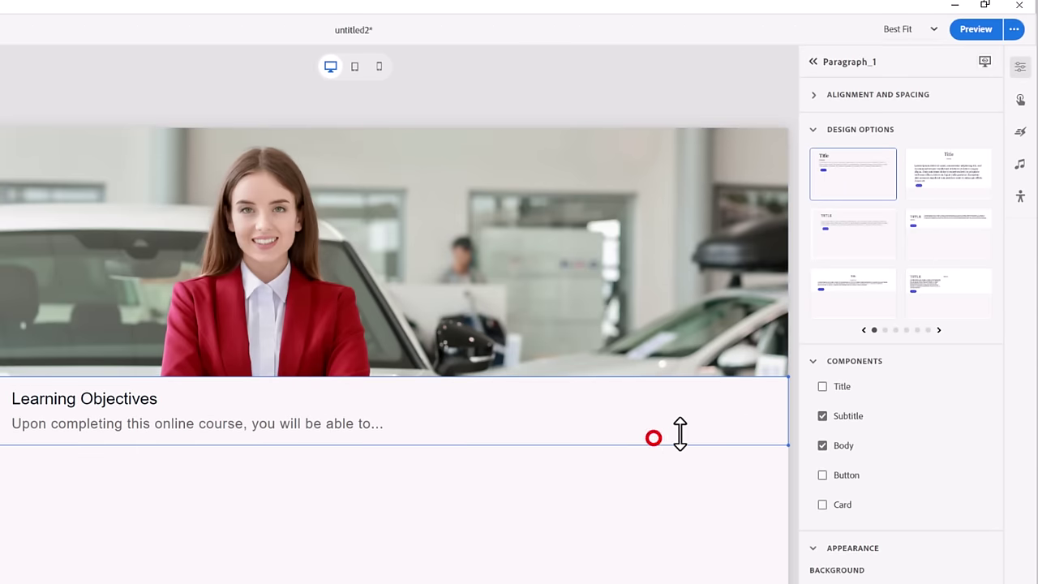
{"action": "left_click", "coordinate": [815, 95]}
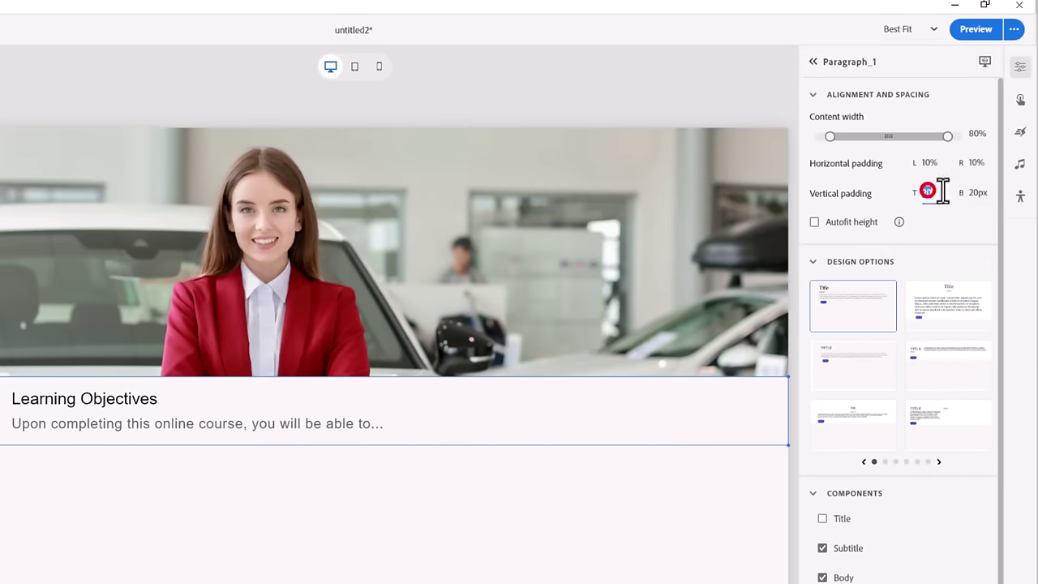
{"action": "type", "text": "10"}
{"action": "key", "text": "Tab"}
{"action": "type", "text": "10"}
{"action": "key", "text": "Tab"}
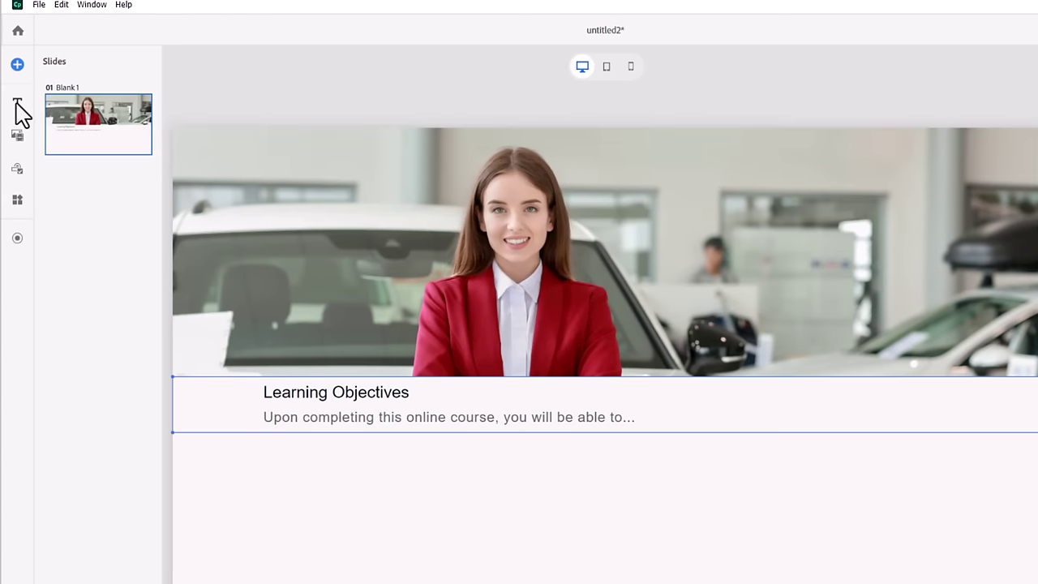
Add a second paragraph block below with the body text "recognize the basic definition of customer service;".
{"action": "left_click", "coordinate": [16, 102]}
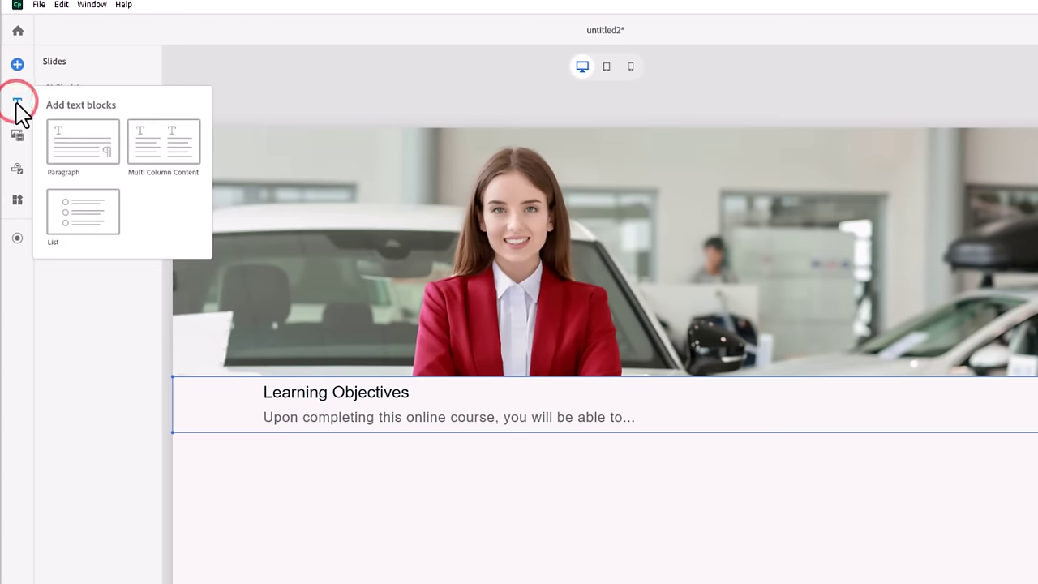
{"action": "left_click", "coordinate": [80, 141]}
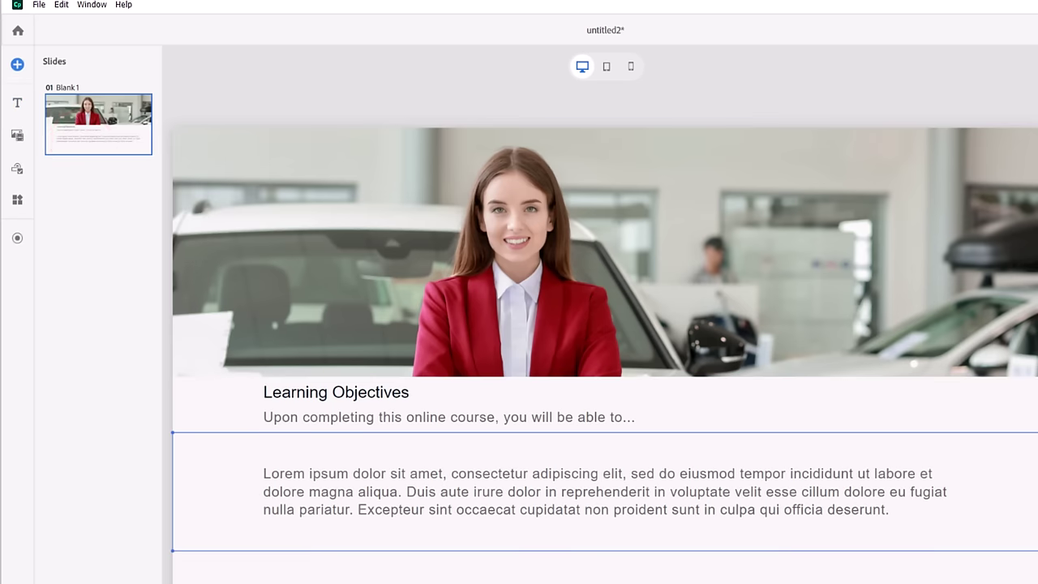
{"action": "double_click", "coordinate": [389, 505]}
{"action": "type", "text": "recognize the basic definition of customer service;"}
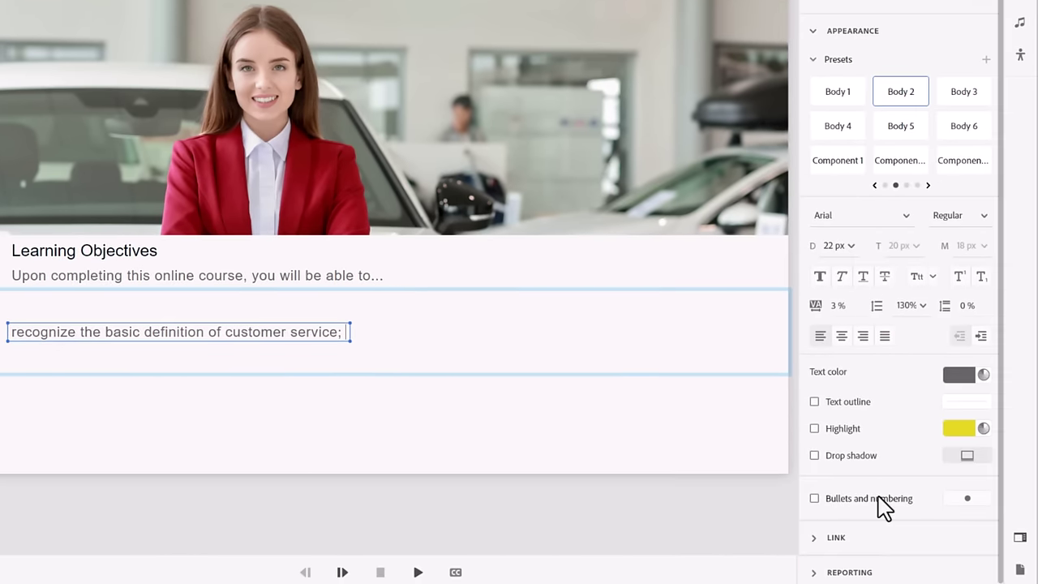
Format the customer service line as a bulleted item with the solid round bullet style.
{"action": "left_click", "coordinate": [814, 498]}
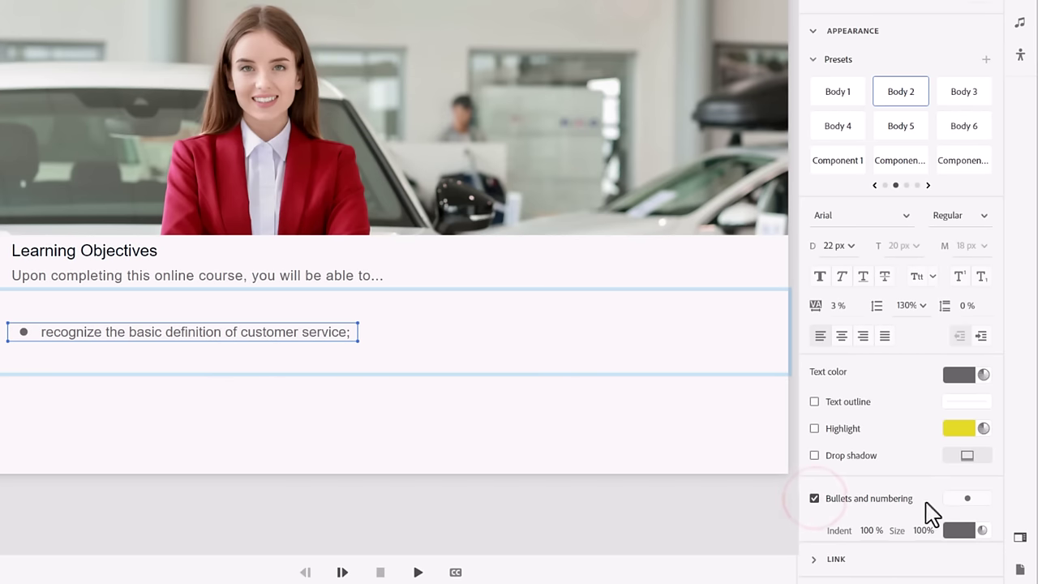
{"action": "left_click", "coordinate": [972, 498]}
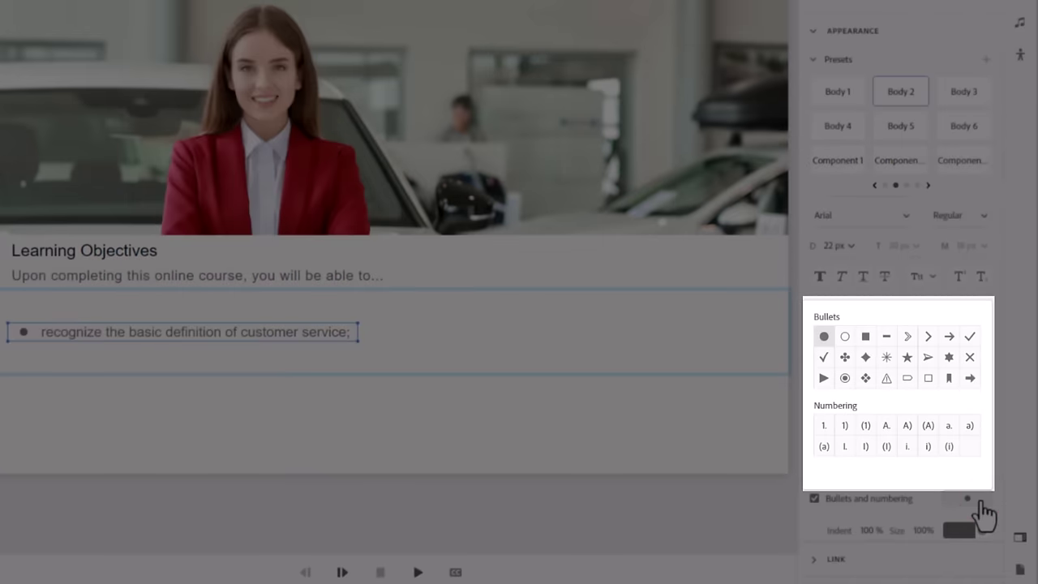
{"action": "left_click", "coordinate": [980, 500]}
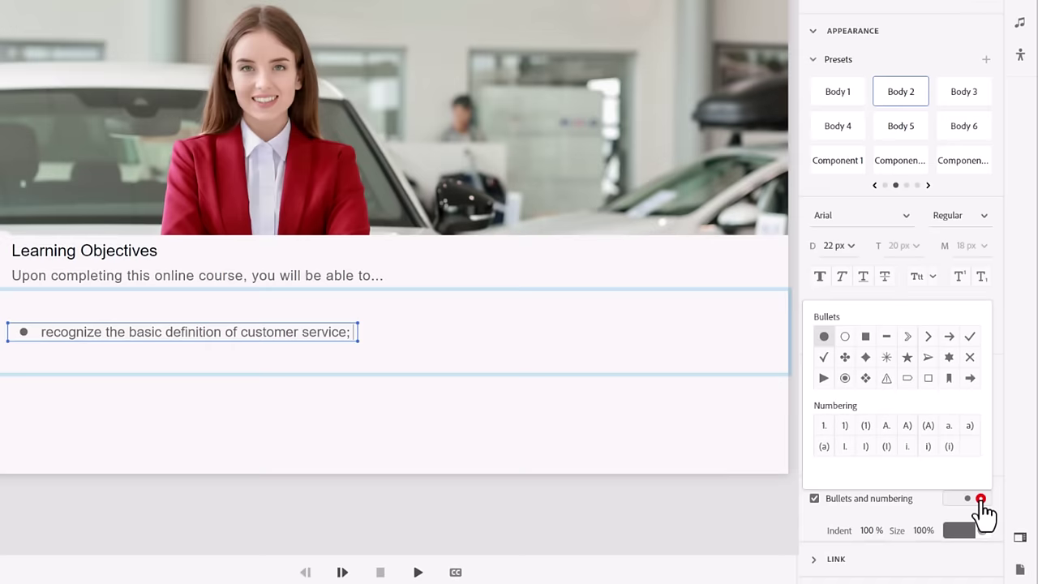
{"action": "left_click", "coordinate": [276, 392]}
Set the bulleted paragraph block's top and bottom vertical padding to 10 px.
{"action": "left_click", "coordinate": [400, 350]}
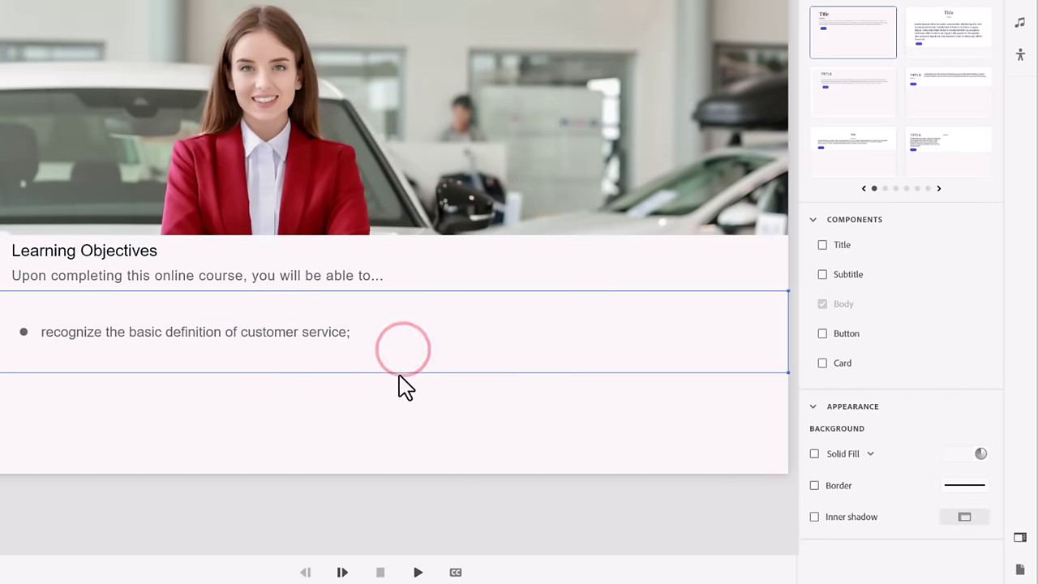
{"action": "left_click", "coordinate": [459, 340]}
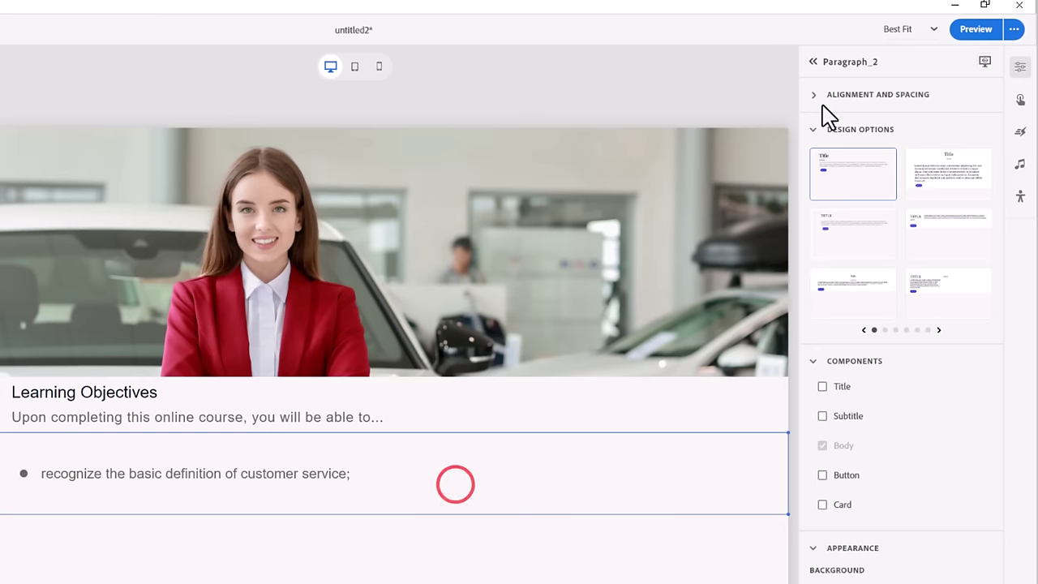
{"action": "left_click", "coordinate": [815, 96]}
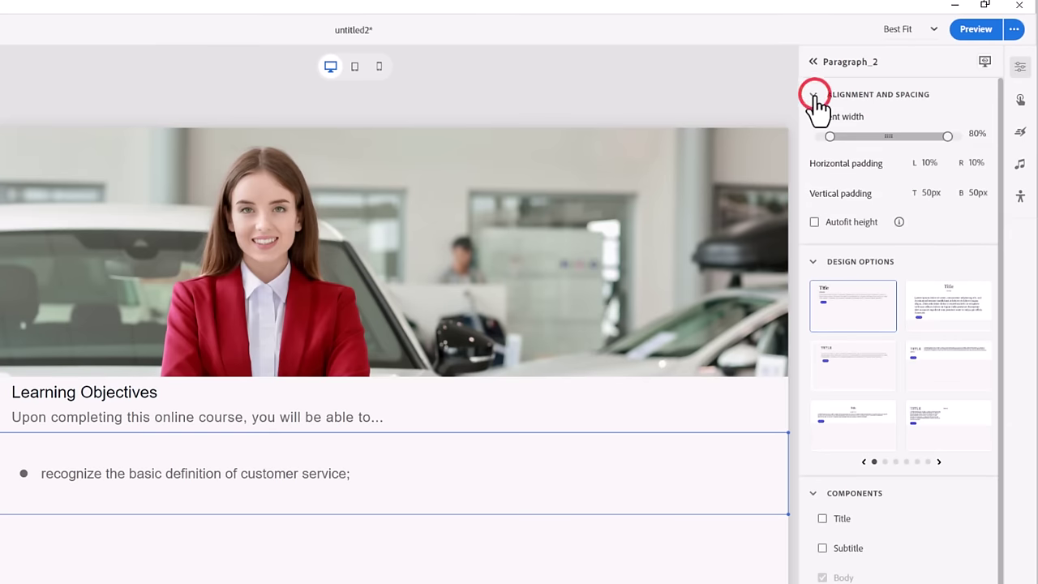
{"action": "left_click", "coordinate": [926, 193]}
{"action": "type", "text": "10"}
{"action": "key", "text": "Tab"}
{"action": "type", "text": "10"}
{"action": "key", "text": "Tab"}
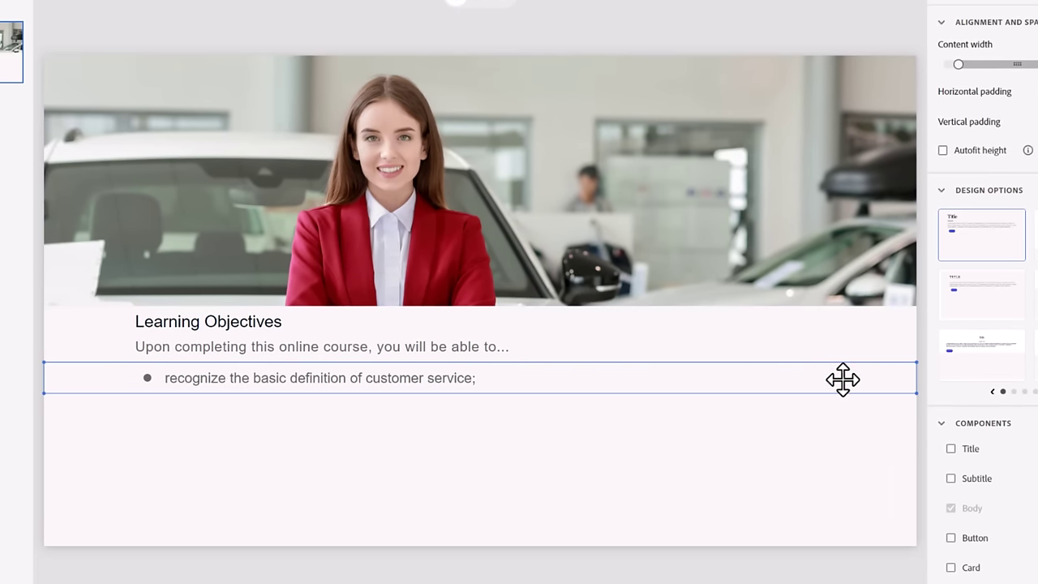
Duplicate the bulleted paragraph block three times.
{"action": "key", "text": "ctrl+d"}
{"action": "key", "text": "ctrl+d"}
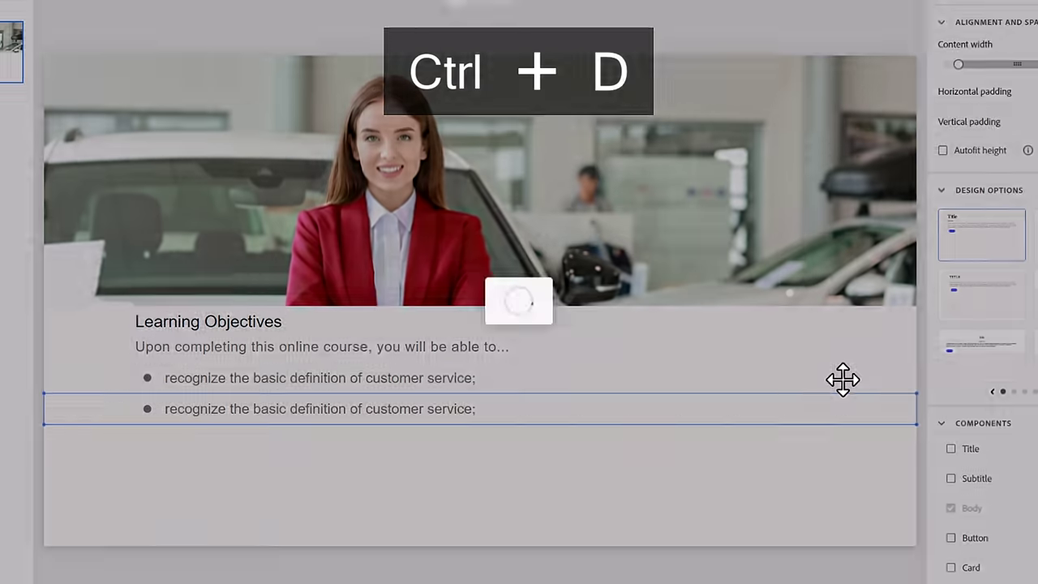
{"action": "key", "text": "ctrl+d"}
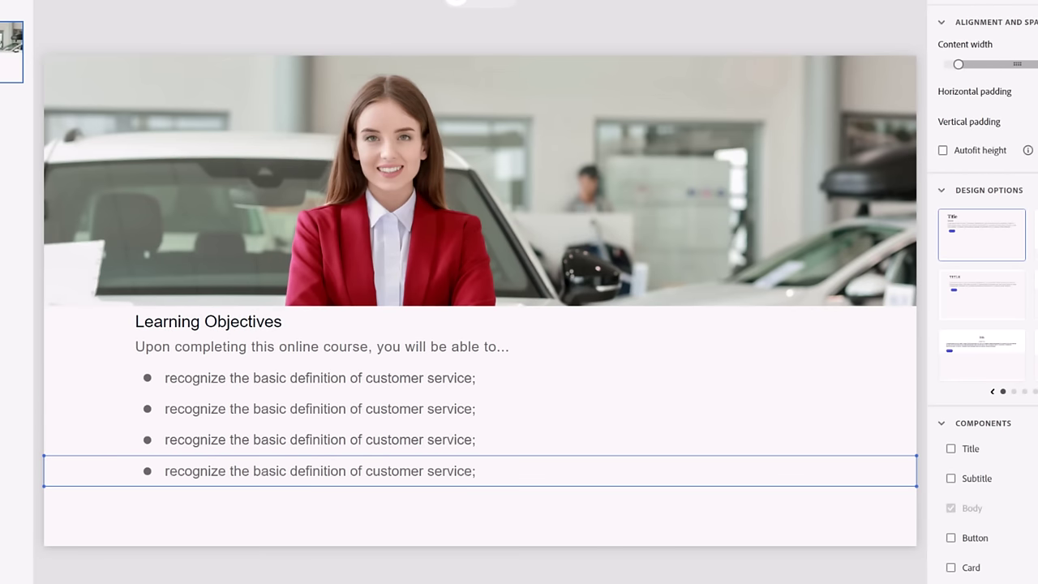
Replace the second bullet's text with "identify the critical elements involved in providing customer service;".
{"action": "double_click", "coordinate": [267, 410]}
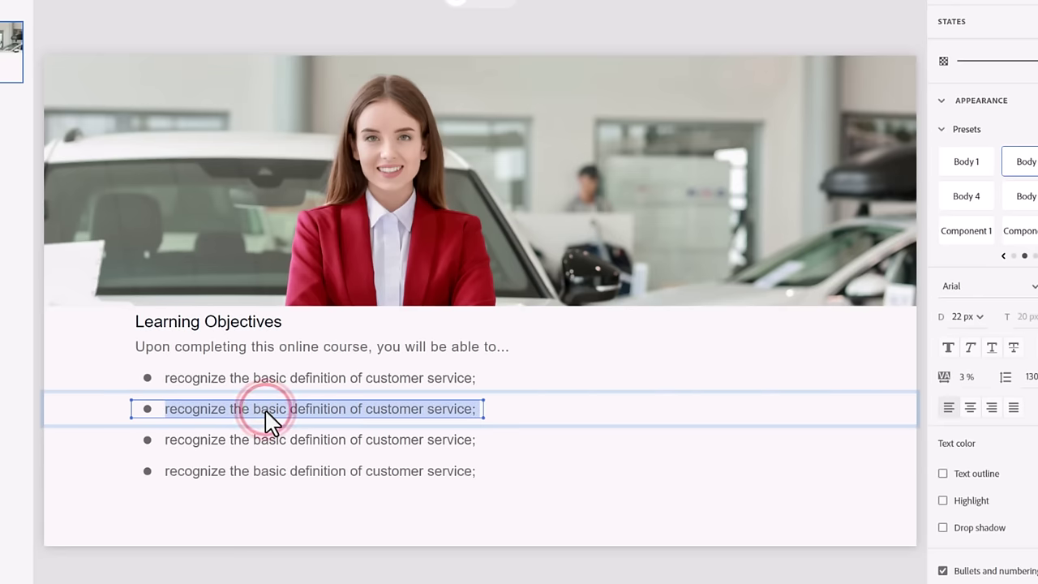
{"action": "type", "text": "identify the critical elements involved in providing customer service;"}
{"action": "key", "text": "BackSpace"}
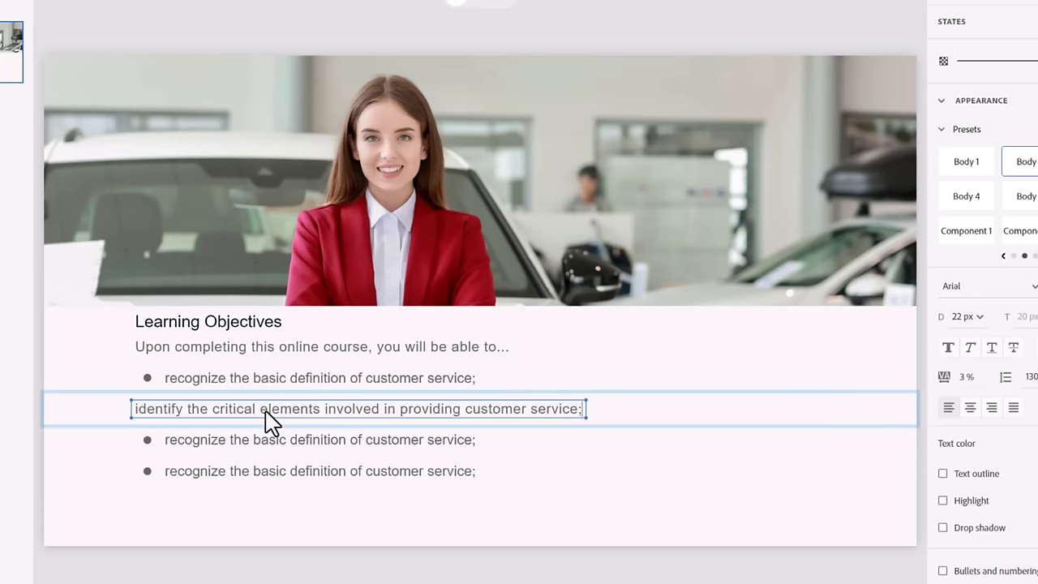
Replace the third bullet's text with "recall the importance of responsiveness, empathy, and courtesy in customer interactions;".
{"action": "double_click", "coordinate": [392, 447]}
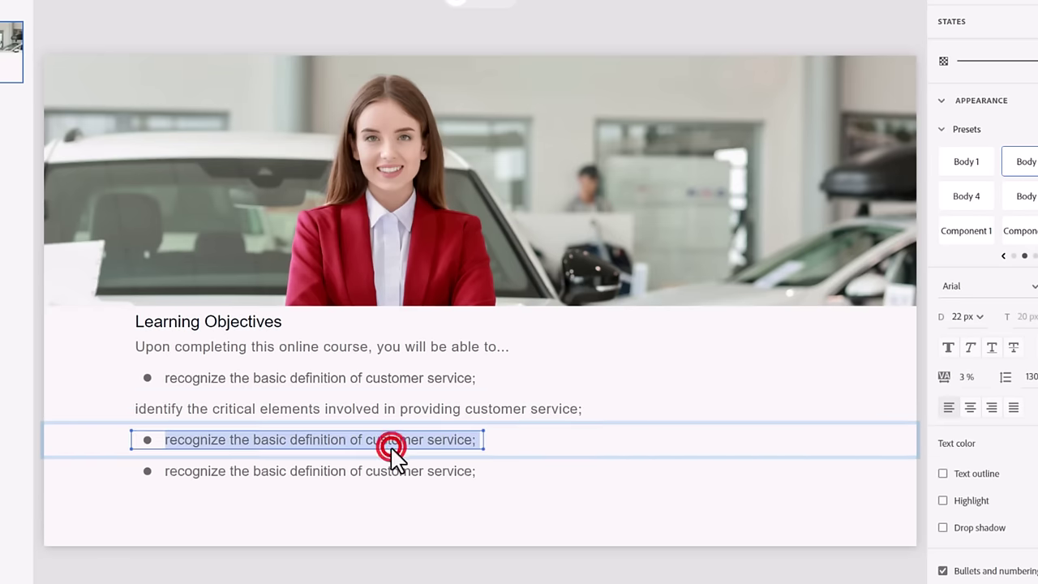
{"action": "type", "text": "recall the importance of responsiveness, empathy, and courtesy in customer interactions;"}
{"action": "key", "text": "BackSpace"}
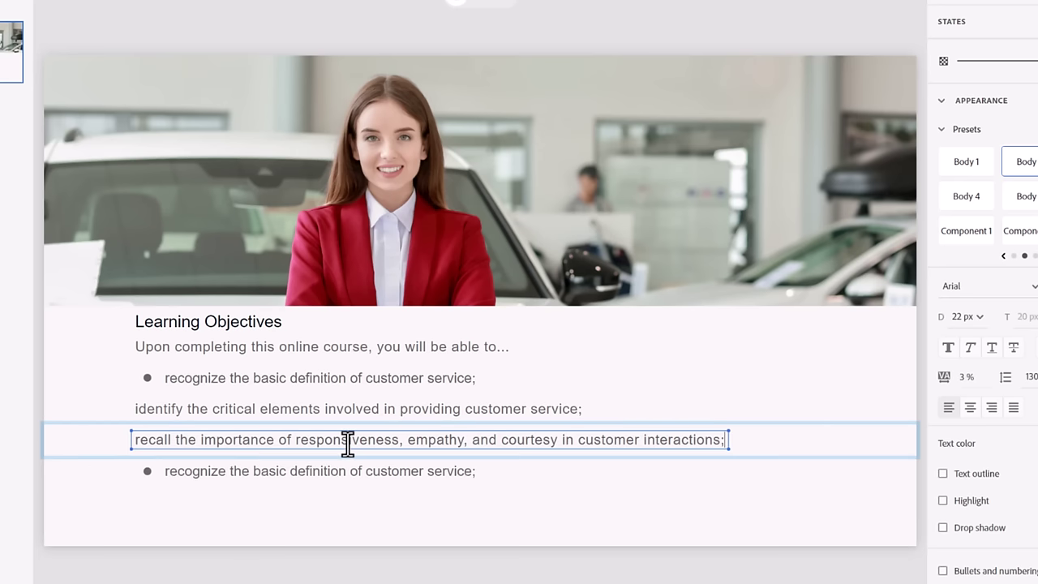
Replace the fourth bullet's text with "recognize examples of situations where understanding customer needs is vital.".
{"action": "double_click", "coordinate": [294, 475]}
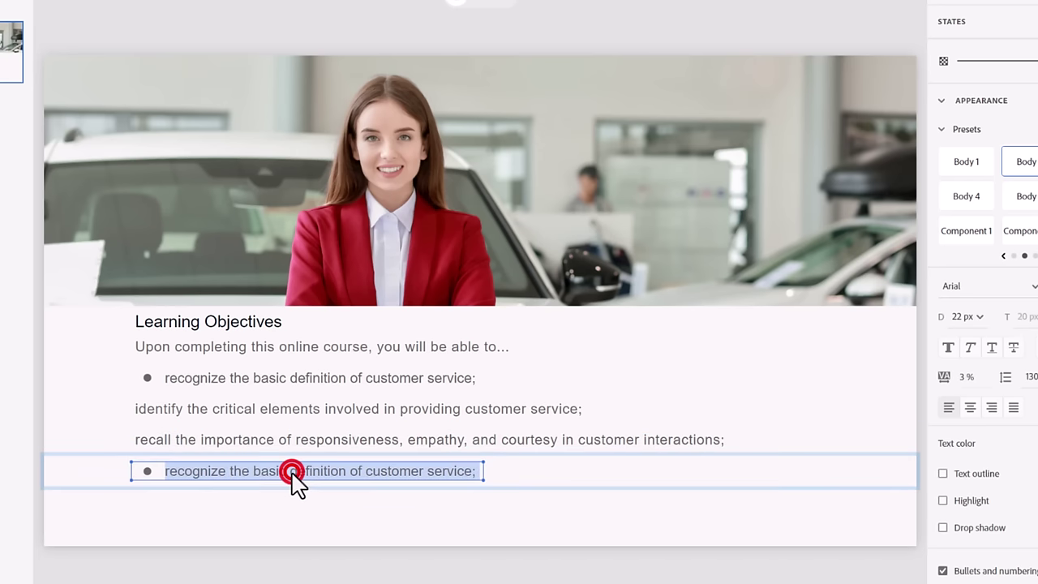
{"action": "type", "text": "recognize examples of situations where understanding customer needs is vital."}
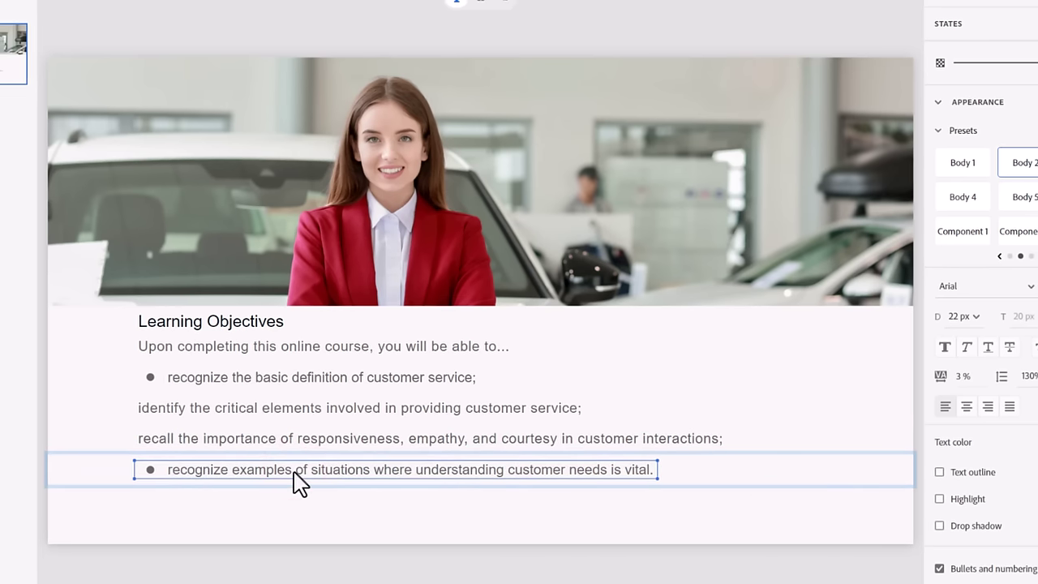
Turn bullets back on for the "recall the importance" and "identify the critical elements" lines.
{"action": "left_click", "coordinate": [362, 440]}
{"action": "left_click", "coordinate": [1010, 567]}
{"action": "left_click", "coordinate": [442, 411]}
{"action": "left_click", "coordinate": [988, 569]}
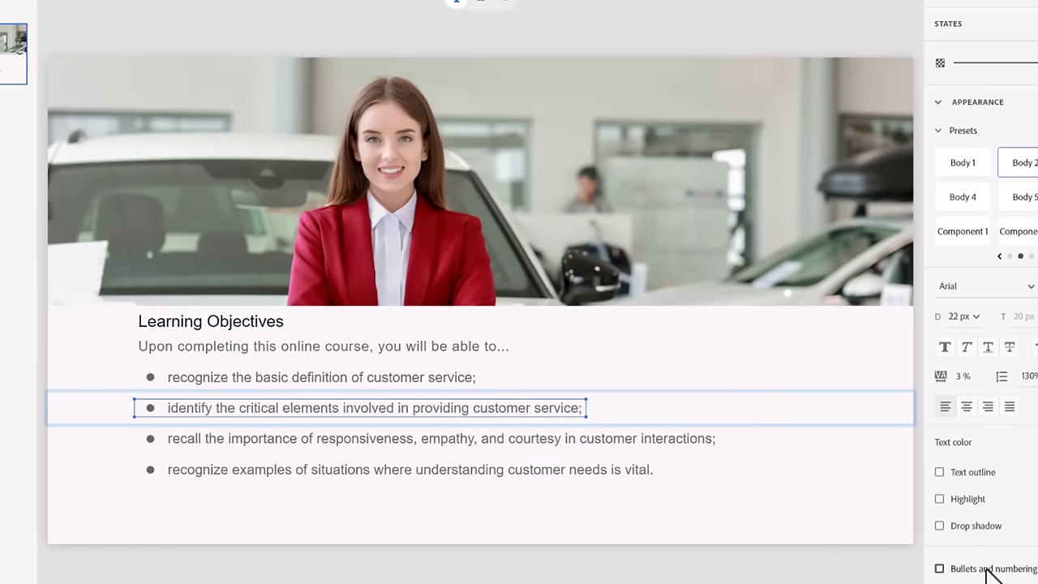
{"action": "left_click", "coordinate": [620, 523]}
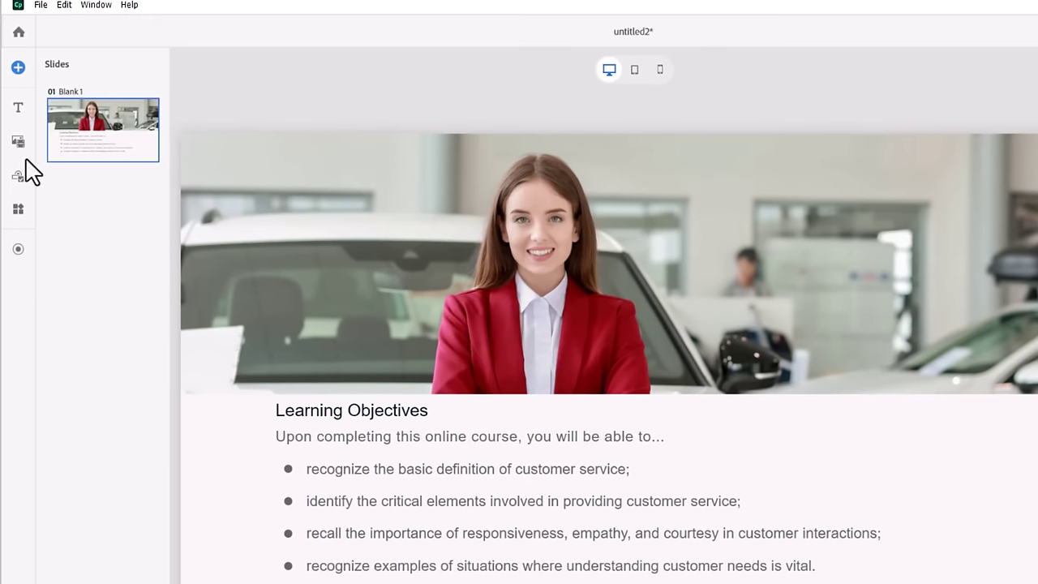
Add a right-aligned button block below the bulleted lines and label its button NEXT.
{"action": "left_click", "coordinate": [18, 176]}
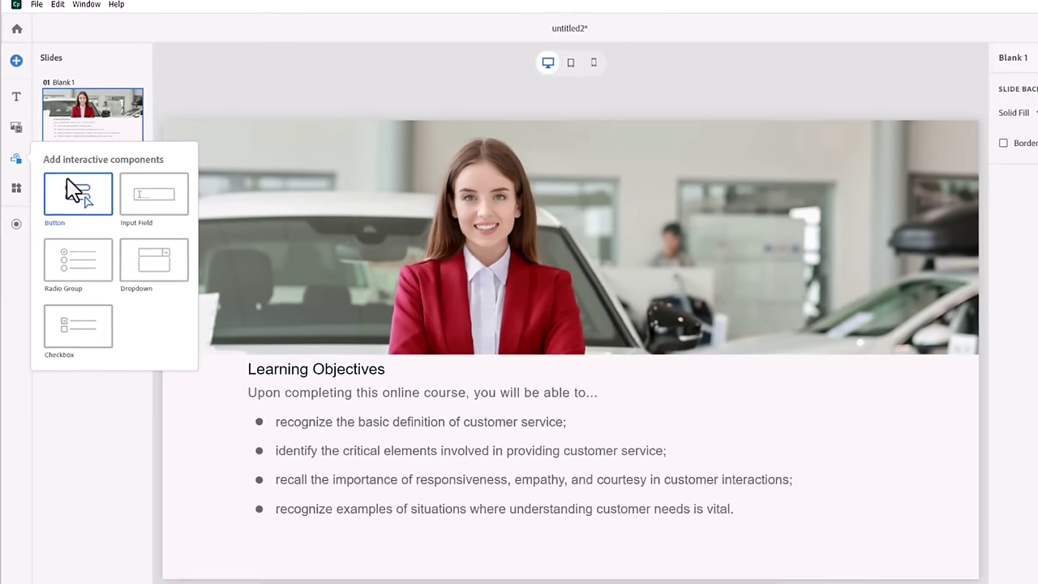
{"action": "left_click", "coordinate": [81, 212]}
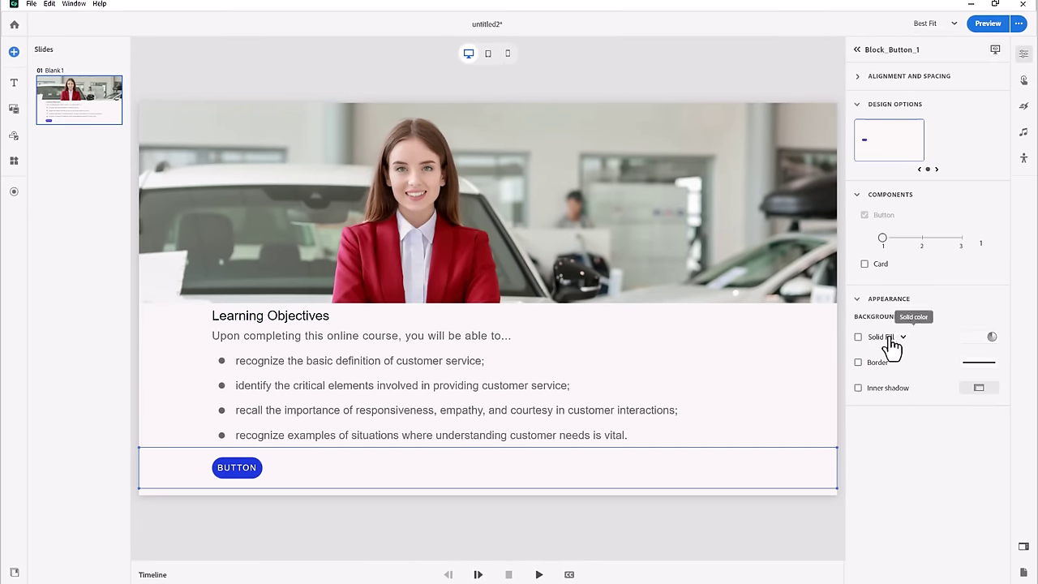
{"action": "left_click", "coordinate": [965, 217]}
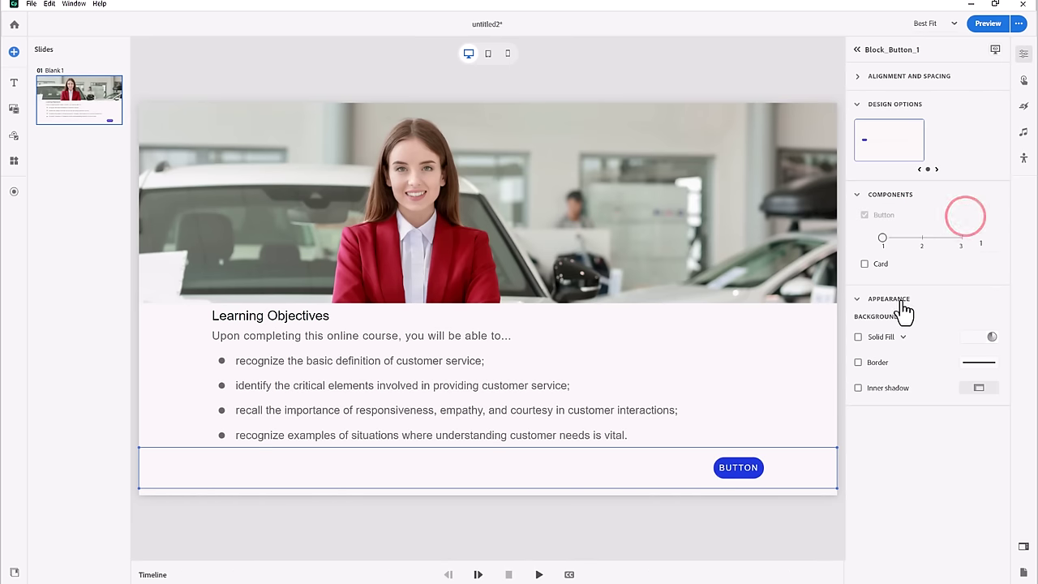
{"action": "left_click", "coordinate": [744, 476]}
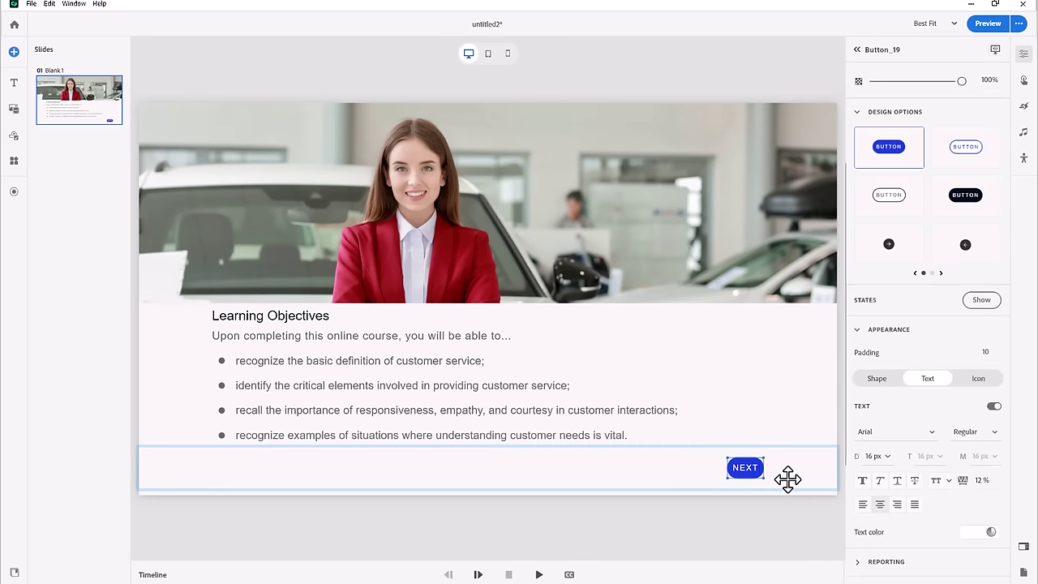
{"action": "left_click", "coordinate": [693, 536]}
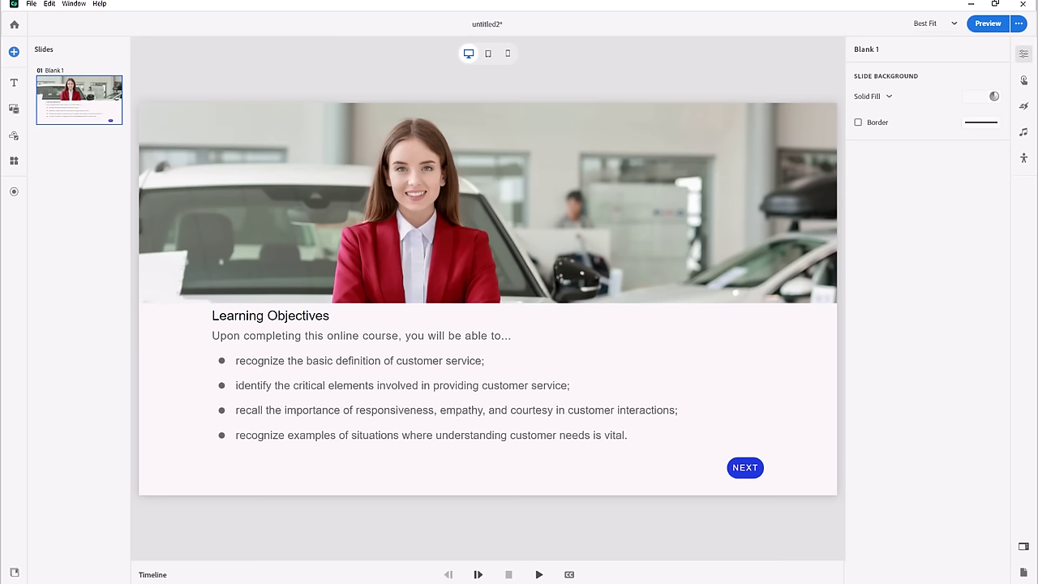
Add the TG-4.mp3 audio file to the slide and extend the slide's display time to match the audio.
{"action": "left_click", "coordinate": [684, 60]}
{"action": "left_click_drag", "start_coordinate": [97, 162], "coordinate": [342, 56]}
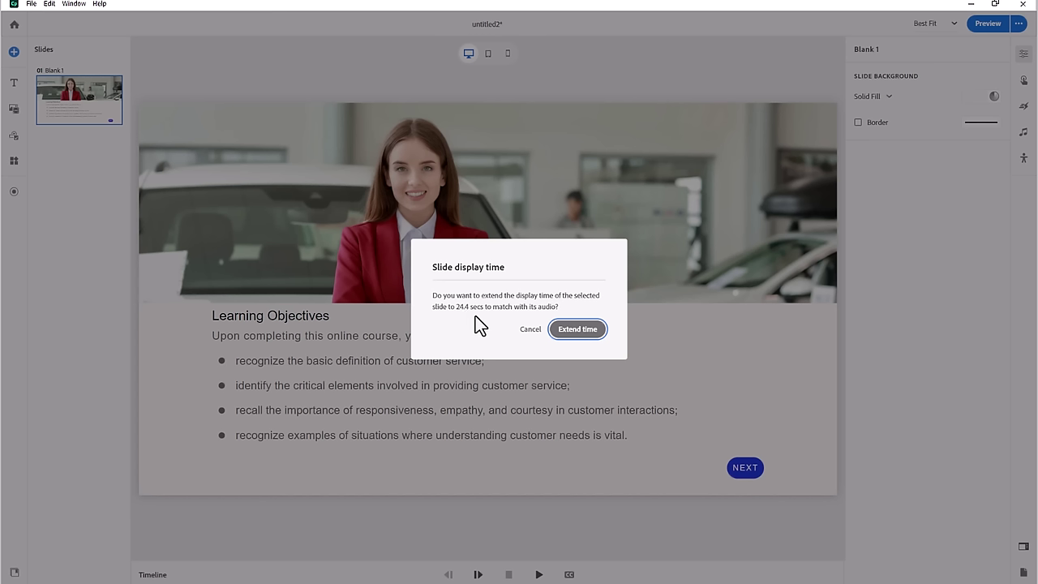
{"action": "left_click", "coordinate": [578, 329]}
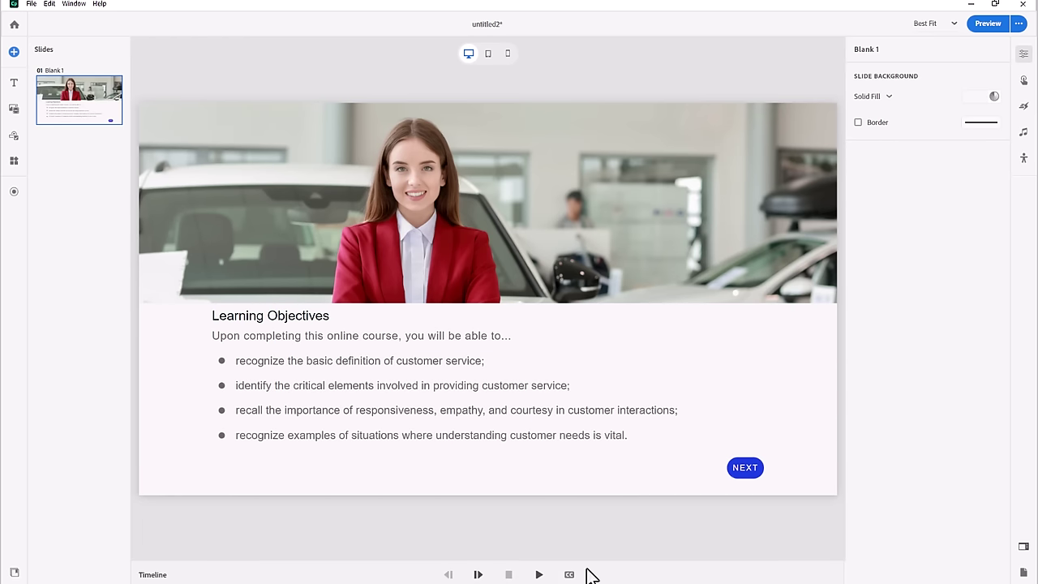
Open a taller timeline with the stage at 50% zoom and expand the slide's row down to its audio track.
{"action": "left_click", "coordinate": [672, 573]}
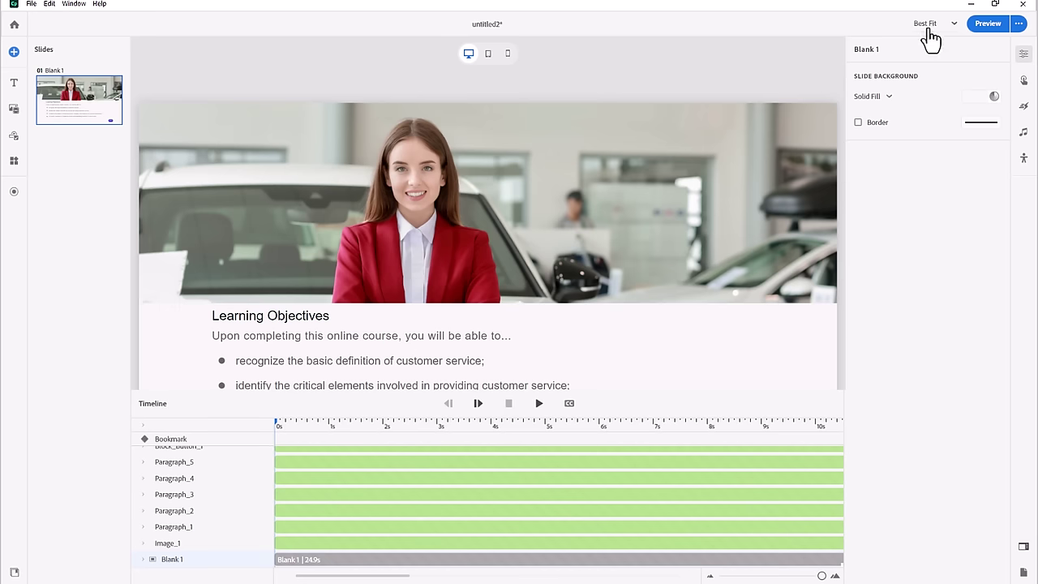
{"action": "left_click", "coordinate": [927, 24]}
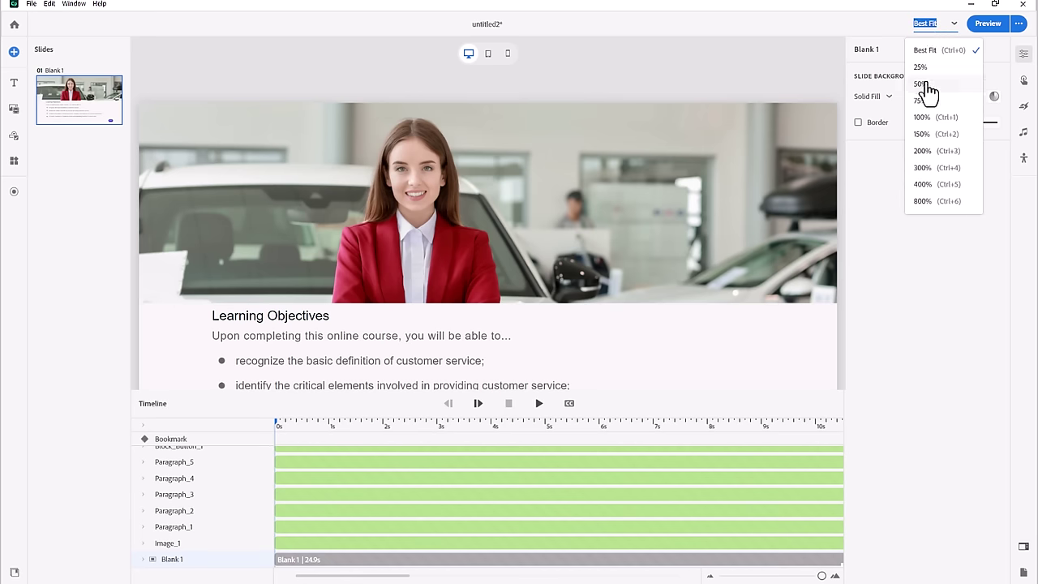
{"action": "left_click", "coordinate": [922, 83]}
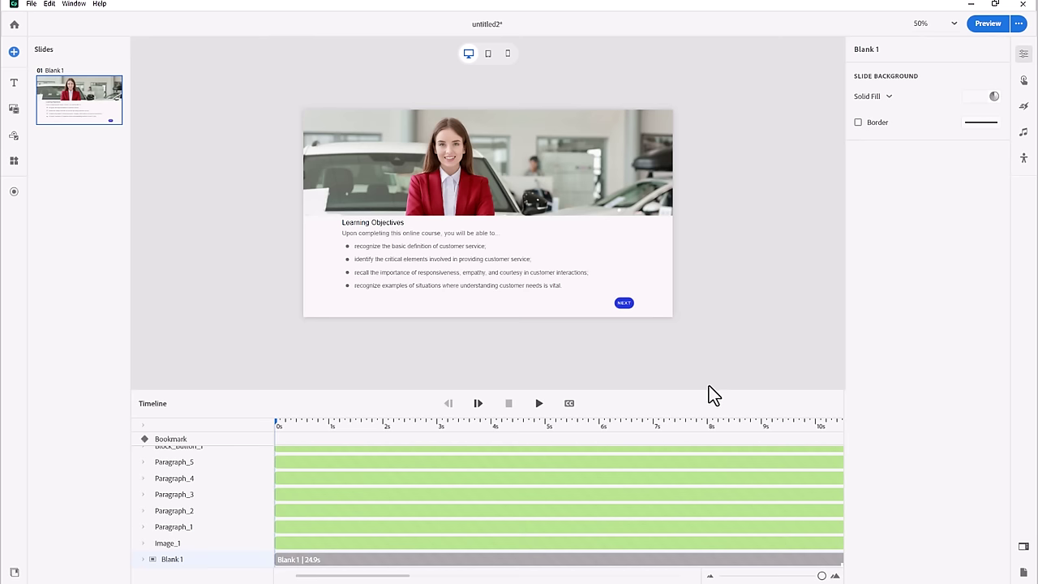
{"action": "left_click_drag", "start_coordinate": [708, 390], "coordinate": [708, 329]}
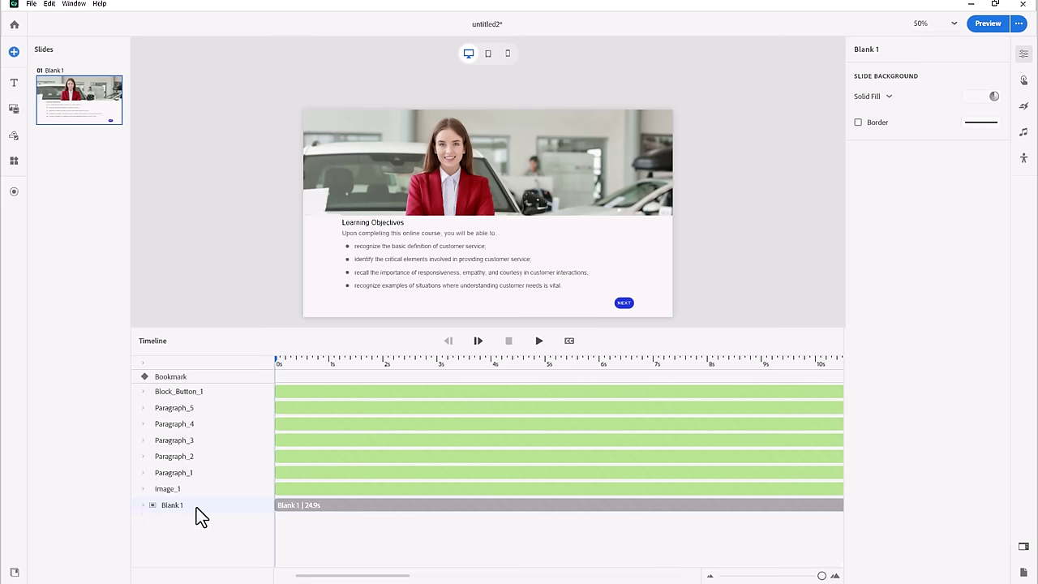
{"action": "left_click", "coordinate": [142, 506]}
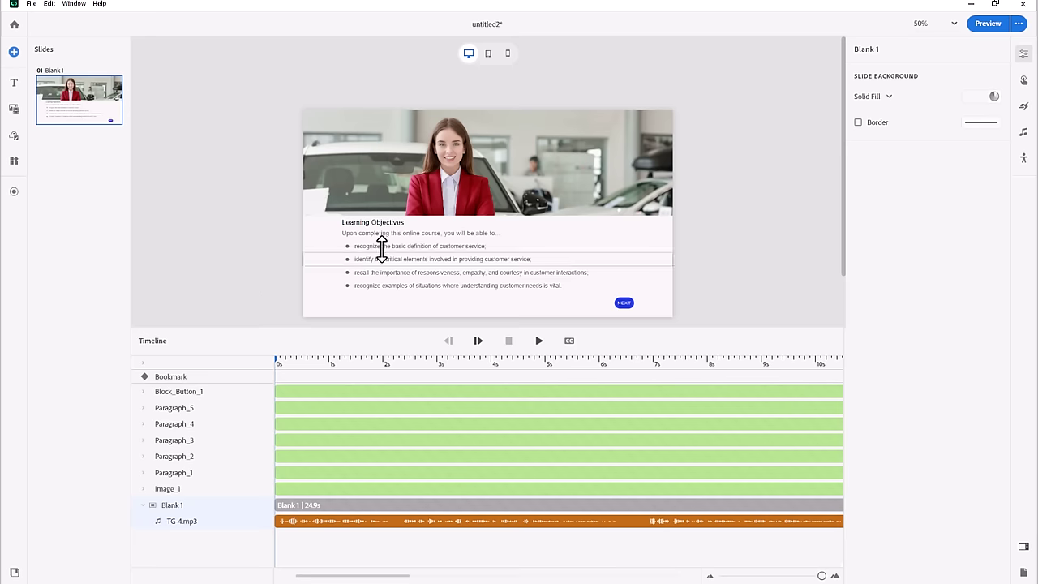
Rename the slide from Blank 1 to "Learning Objectives".
{"action": "left_click", "coordinate": [866, 50]}
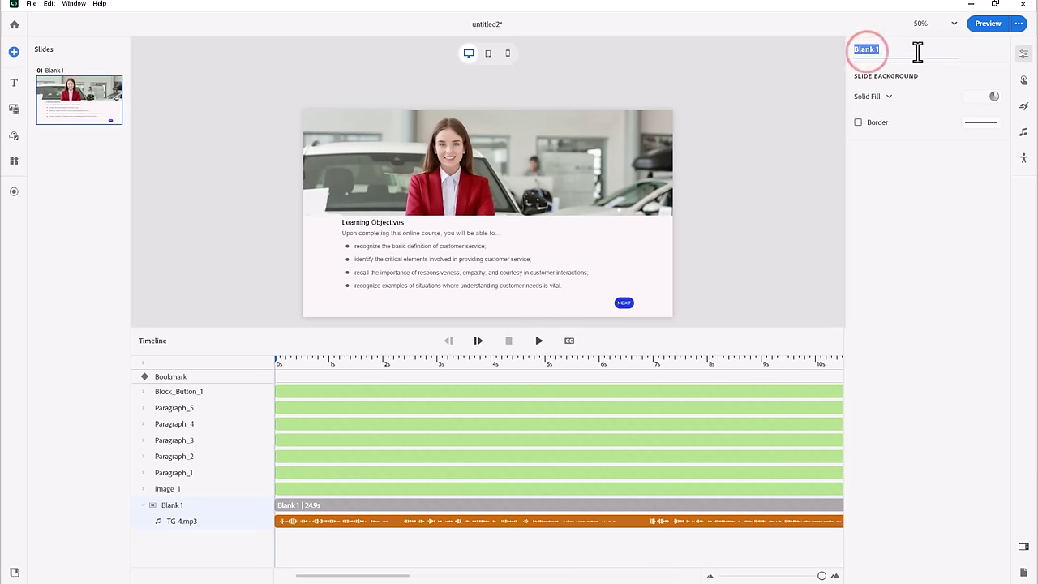
{"action": "type", "text": "Learn"}
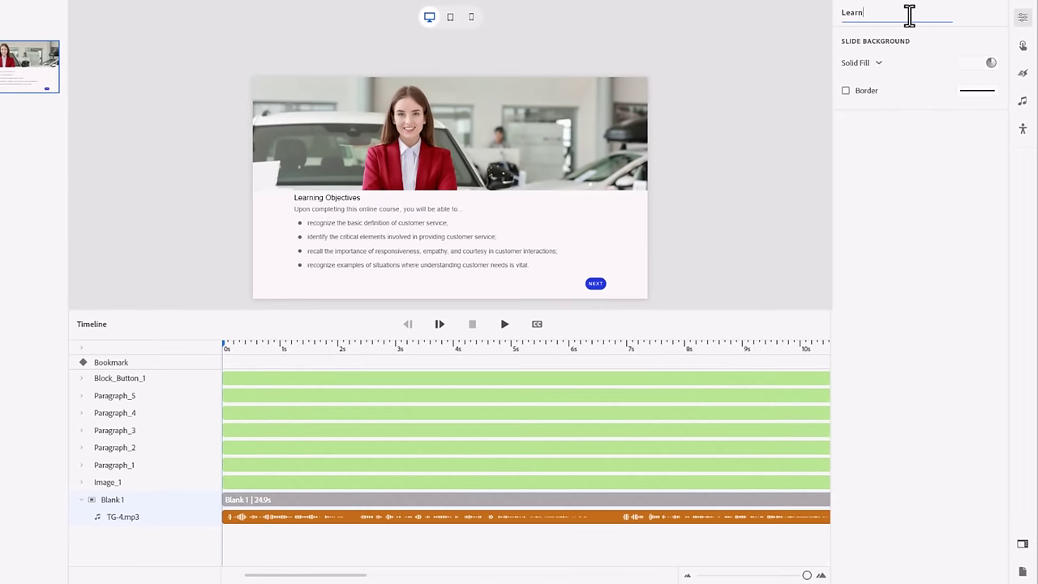
{"action": "type", "text": "ing Objectives"}
{"action": "key", "text": "Return"}
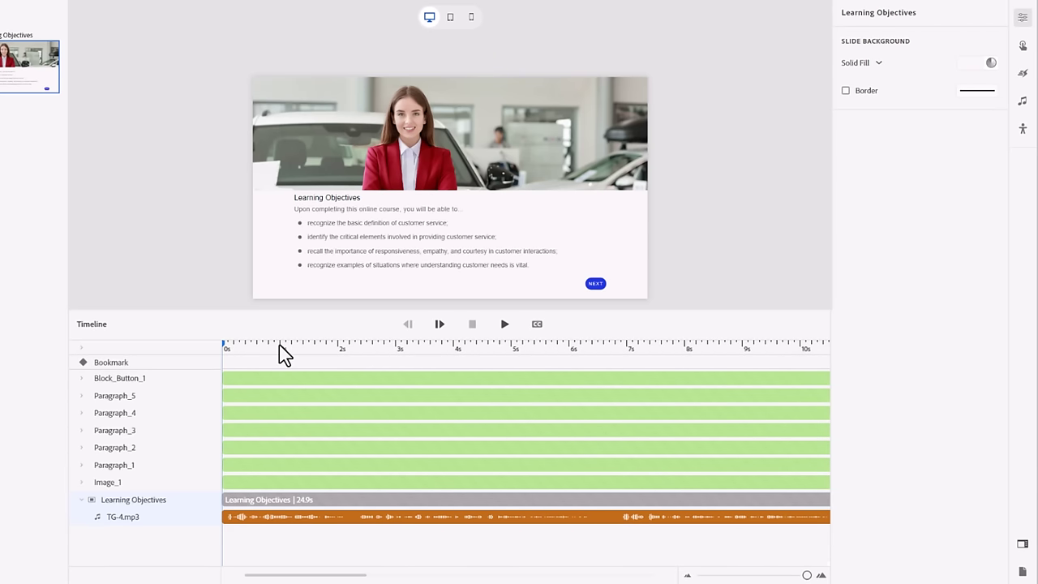
Start the TG-4.mp3 audio from the playhead at 1 second and check where the slide ends on the timeline.
{"action": "left_click", "coordinate": [279, 344]}
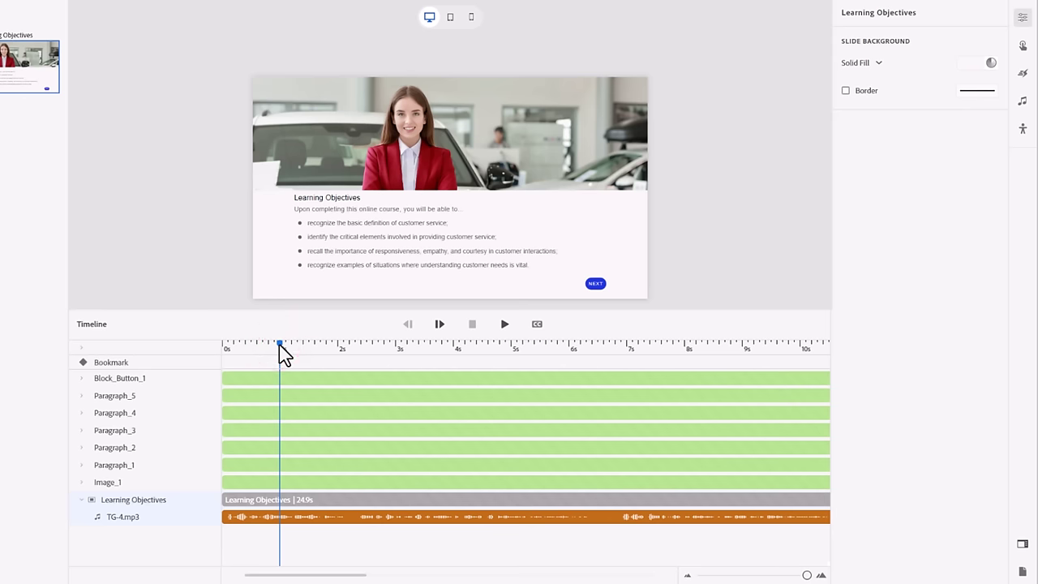
{"action": "right_click", "coordinate": [344, 519]}
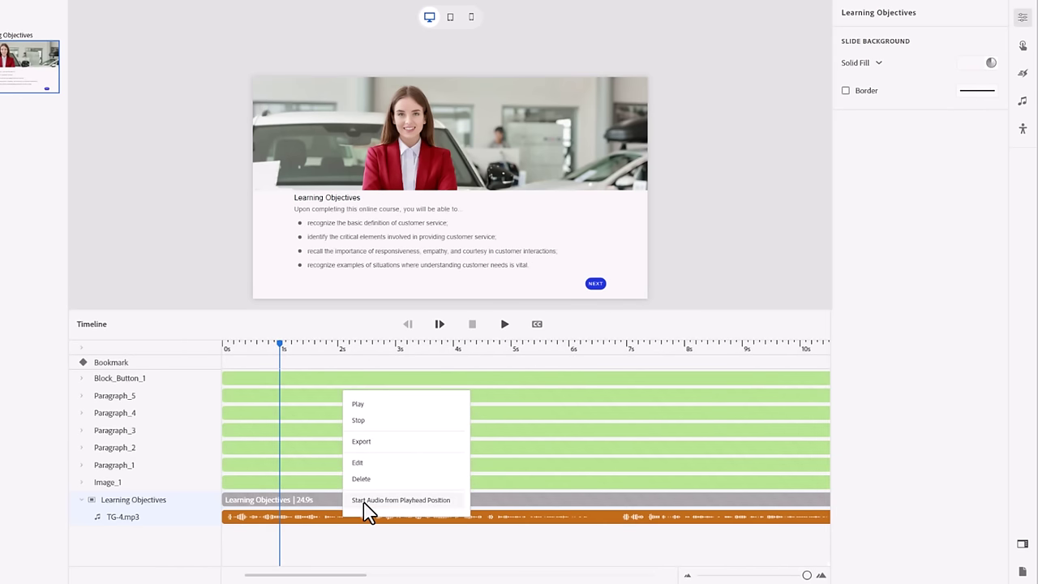
{"action": "left_click", "coordinate": [363, 501]}
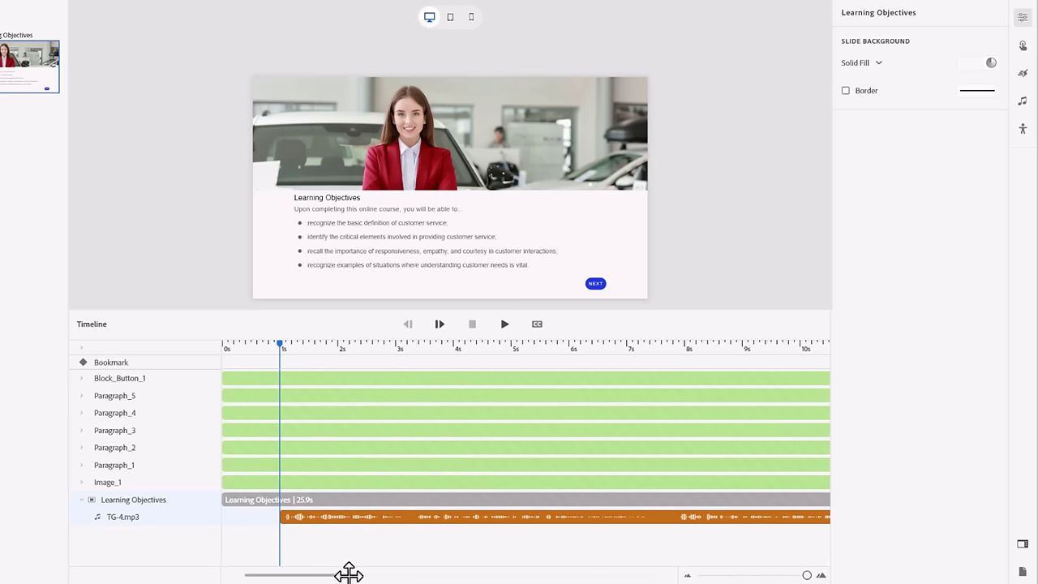
{"action": "left_click", "coordinate": [296, 571]}
{"action": "mouse_move", "coordinate": [297, 573]}
{"action": "left_mouse_down"}
{"action": "mouse_move", "coordinate": [558, 570]}
{"action": "mouse_move", "coordinate": [536, 573]}
{"action": "left_mouse_up"}
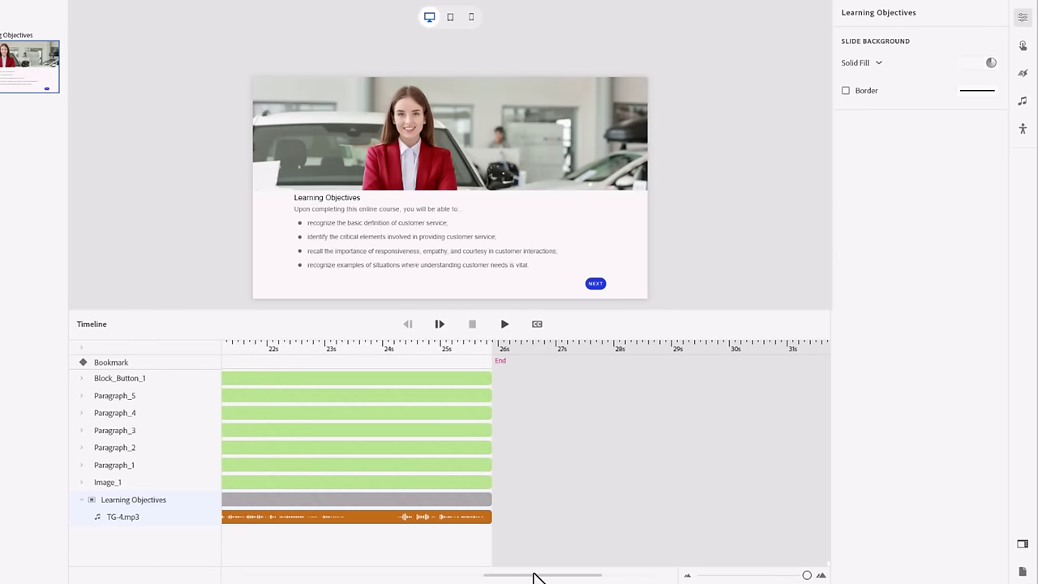
{"action": "left_click_drag", "start_coordinate": [535, 573], "coordinate": [293, 573]}
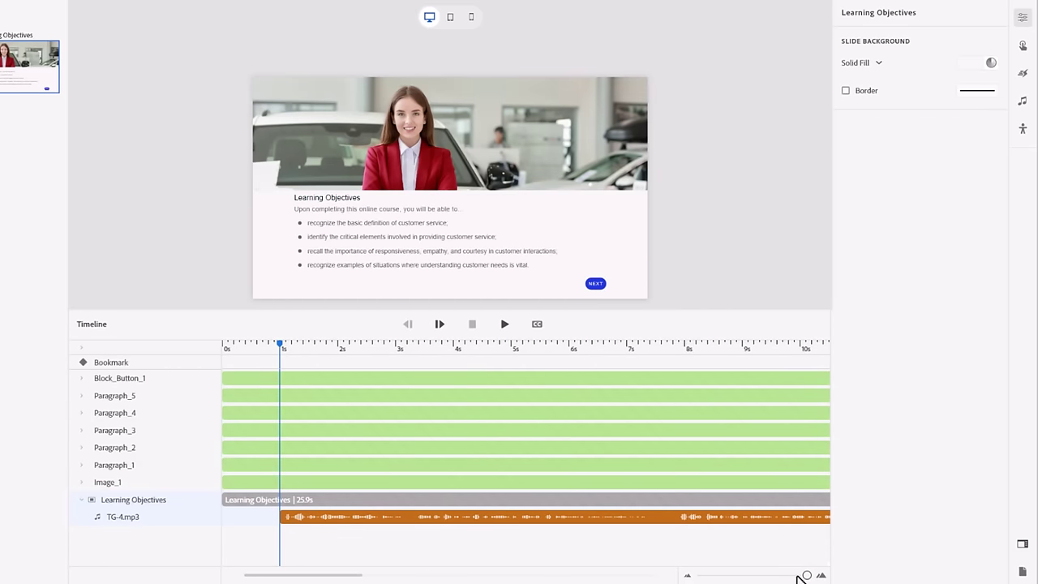
Move the playhead to 0.5 seconds and start the TG-4.mp3 audio from that position.
{"action": "mouse_move", "coordinate": [807, 571]}
{"action": "left_mouse_down"}
{"action": "mouse_move", "coordinate": [755, 573]}
{"action": "mouse_move", "coordinate": [809, 573]}
{"action": "left_mouse_up"}
{"action": "left_click", "coordinate": [251, 348]}
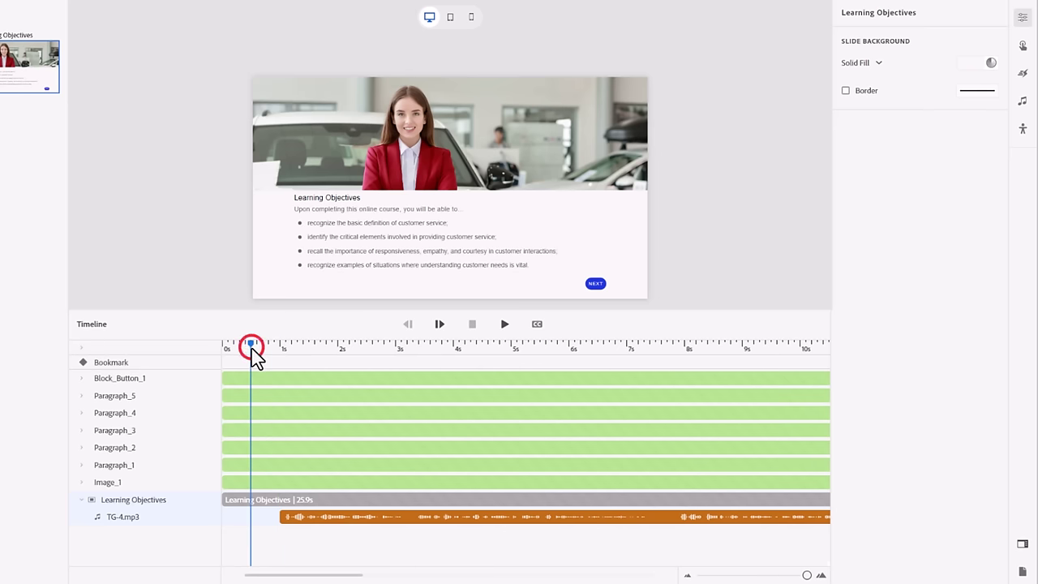
{"action": "right_click", "coordinate": [341, 526]}
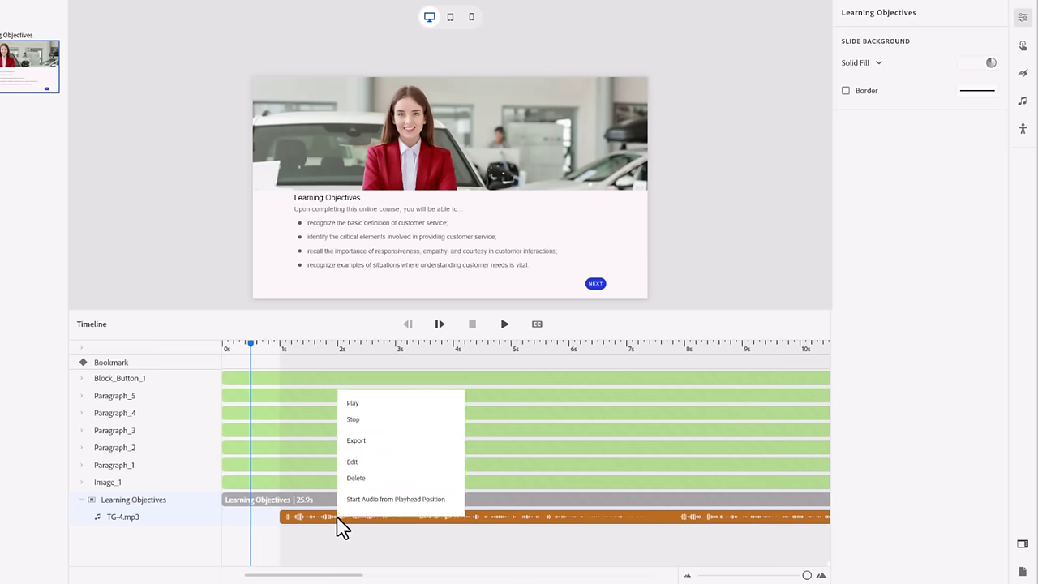
{"action": "left_click", "coordinate": [362, 501]}
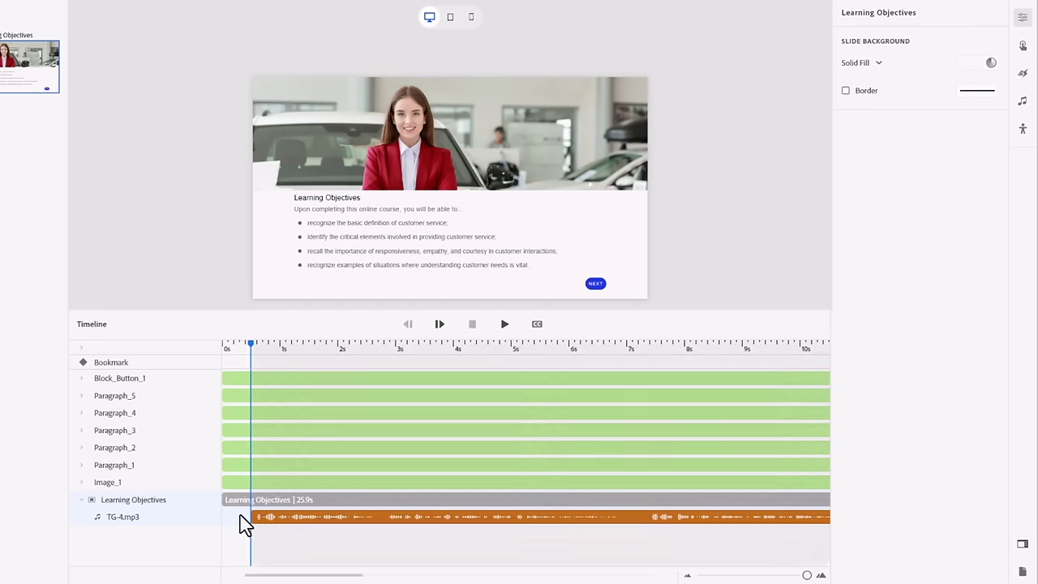
Play the slide with its audio from the 0.5-second mark on the timeline and pause just before 5 seconds.
{"action": "mouse_move", "coordinate": [292, 574]}
{"action": "left_mouse_down"}
{"action": "mouse_move", "coordinate": [531, 575]}
{"action": "mouse_move", "coordinate": [254, 573]}
{"action": "left_mouse_up"}
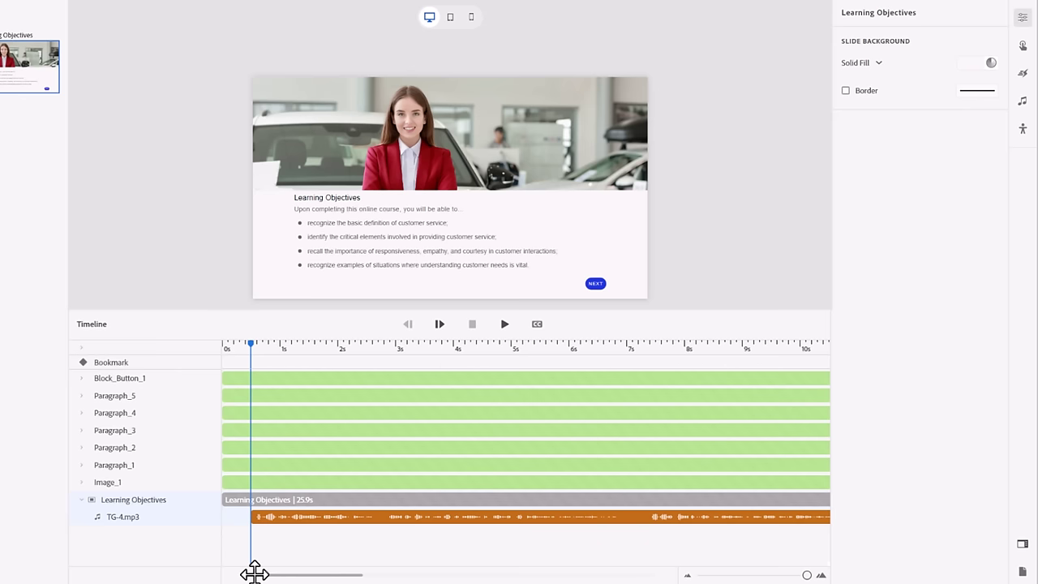
{"action": "left_click", "coordinate": [294, 484]}
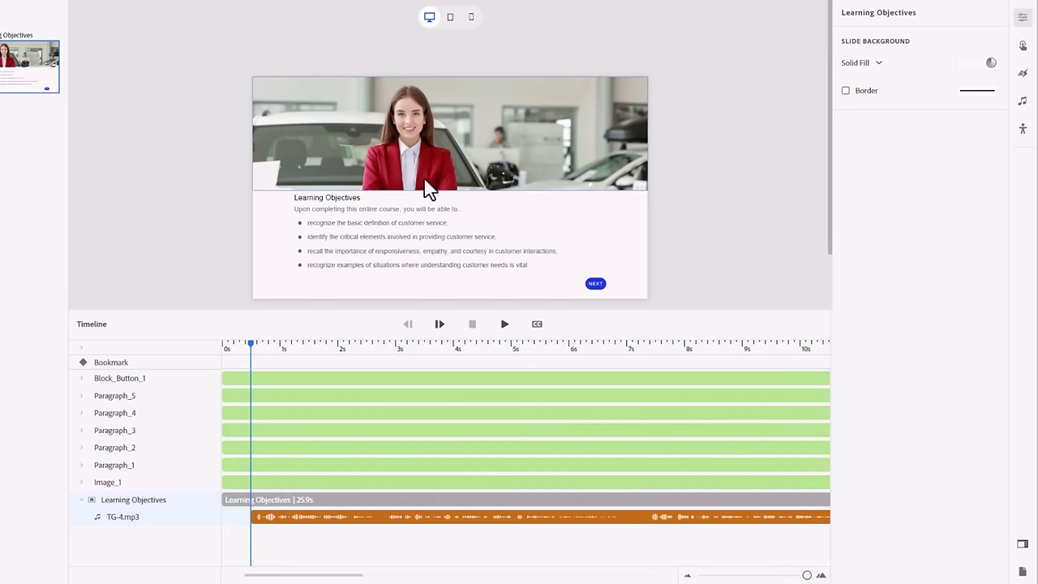
{"action": "left_click", "coordinate": [504, 325]}
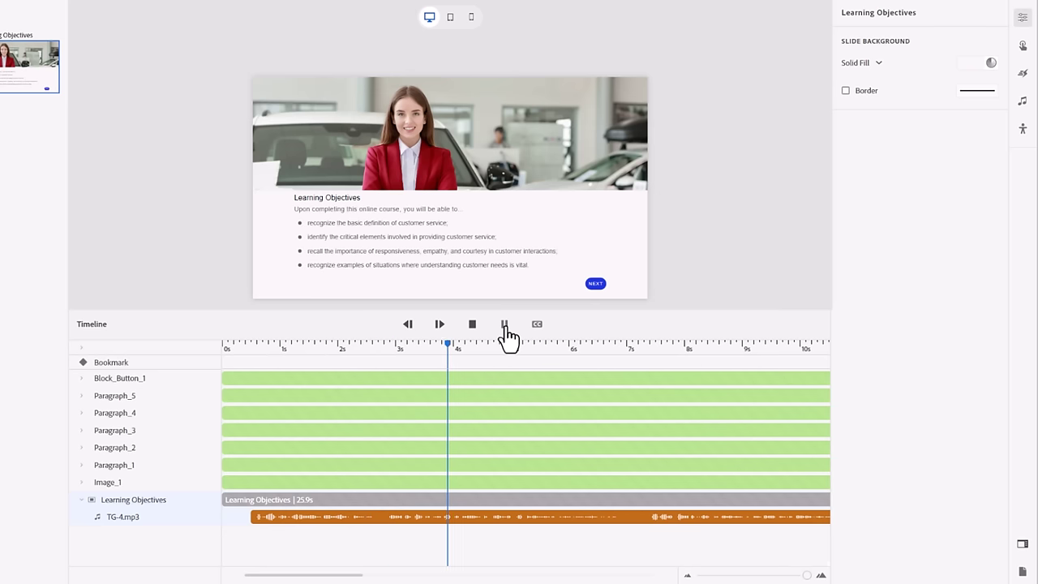
{"action": "left_click", "coordinate": [505, 326]}
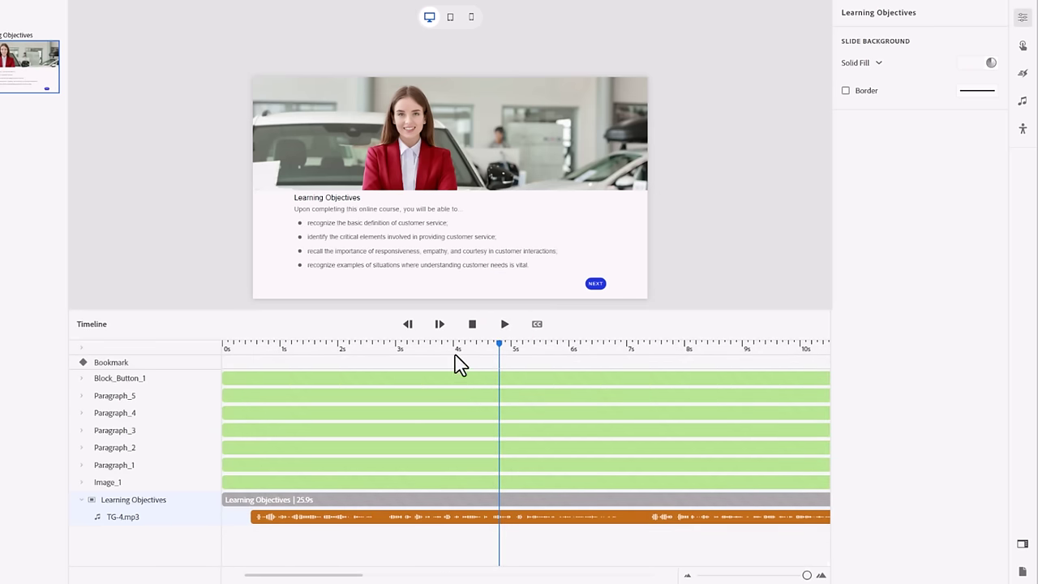
Move the playhead to 4 seconds and sync the first bullet, "recognize the basic definition of customer service", with it.
{"action": "left_click", "coordinate": [454, 344]}
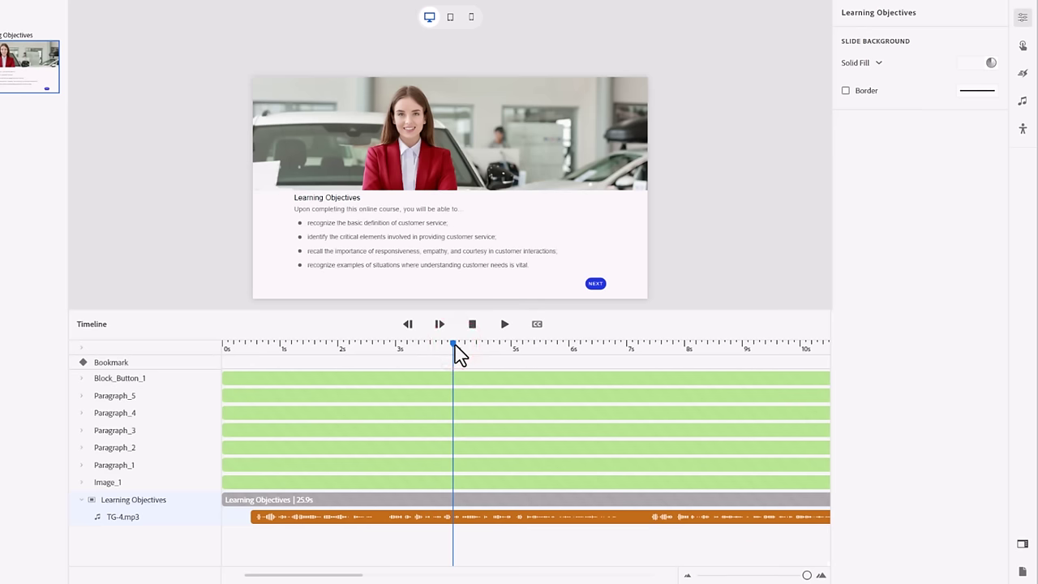
{"action": "left_click", "coordinate": [383, 224]}
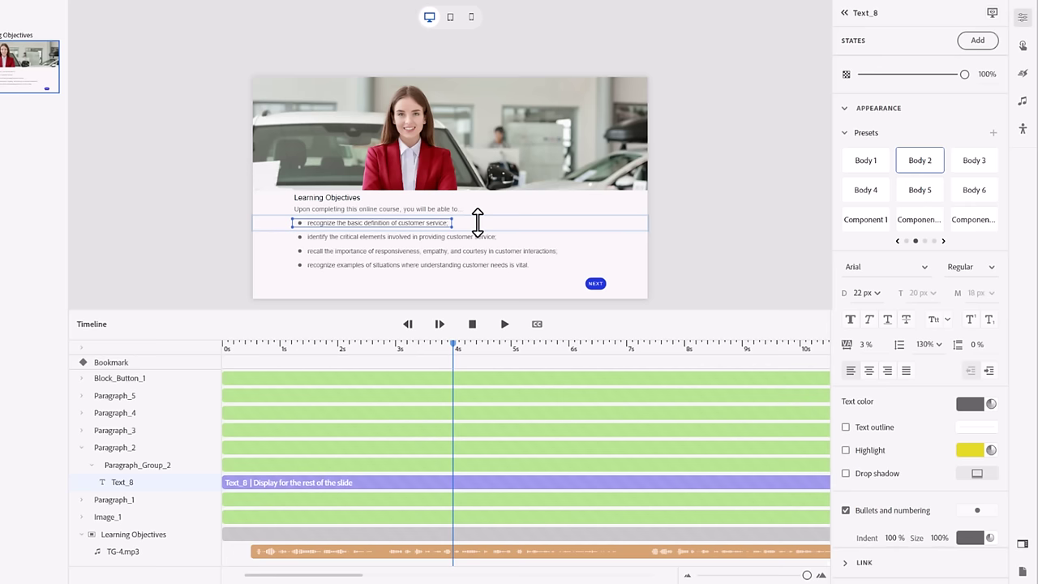
{"action": "right_click", "coordinate": [430, 234]}
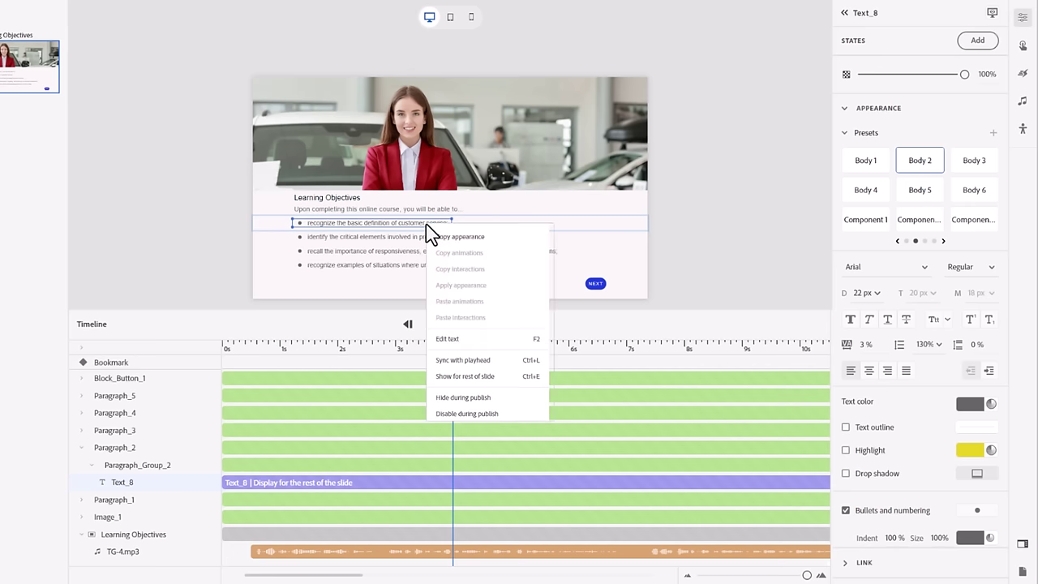
{"action": "left_click", "coordinate": [479, 361]}
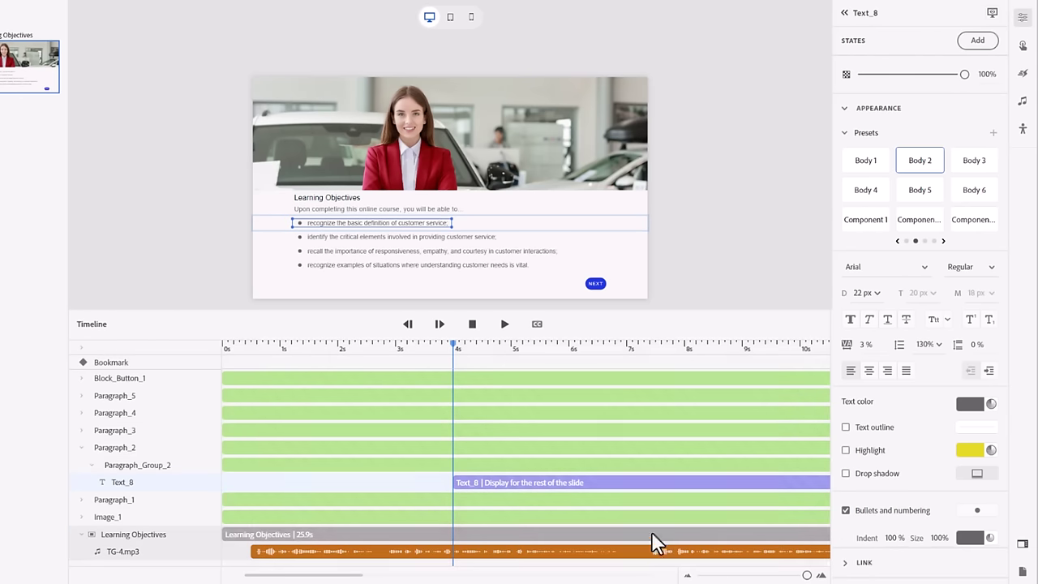
Sync the second bullet, "identify the critical elements involved in providing customer service", with the playhead at about 7.4 seconds.
{"action": "left_click", "coordinate": [651, 345]}
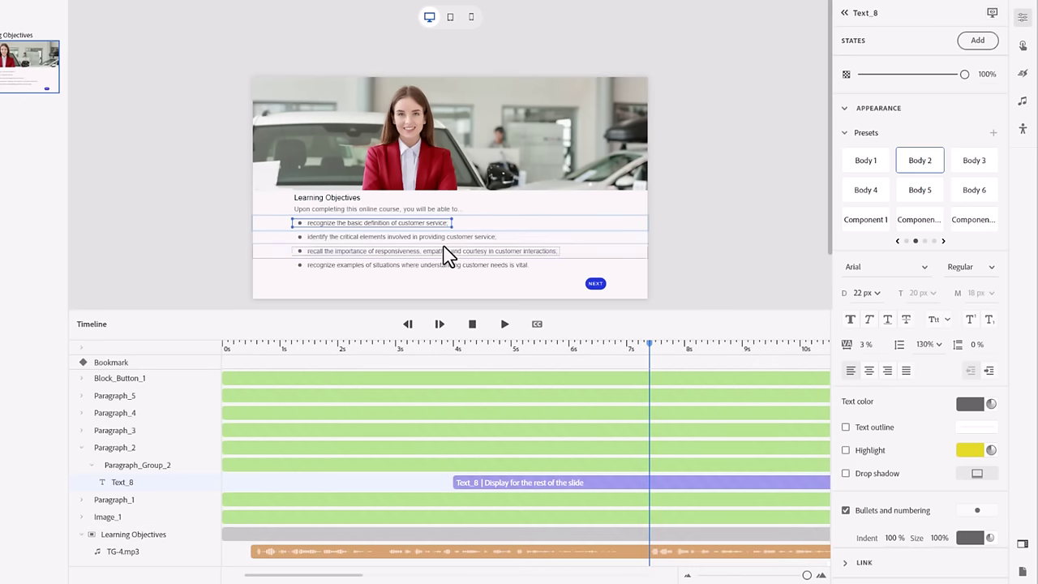
{"action": "left_click", "coordinate": [437, 240]}
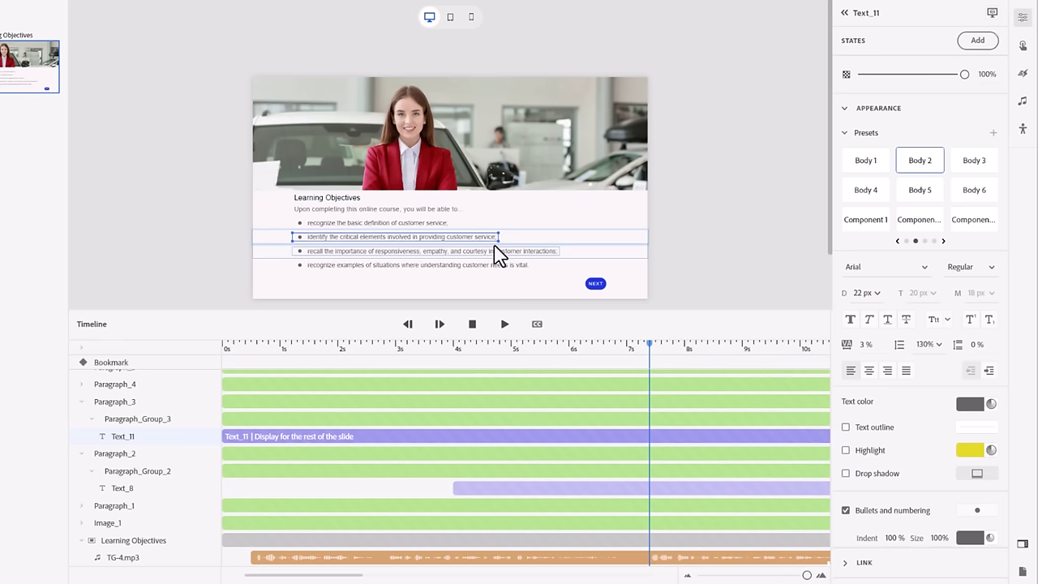
{"action": "right_click", "coordinate": [489, 246]}
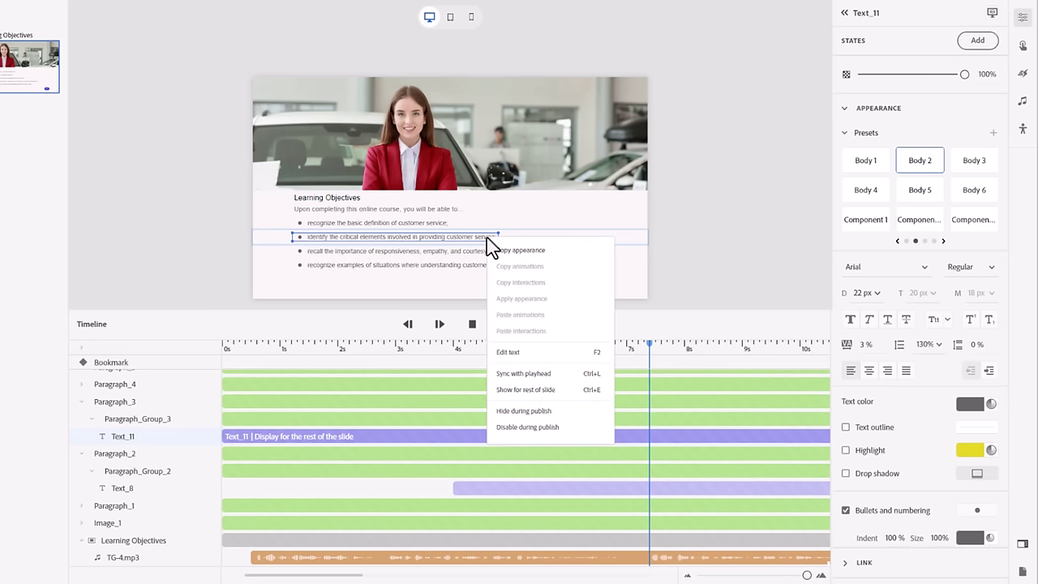
{"action": "left_click", "coordinate": [527, 373]}
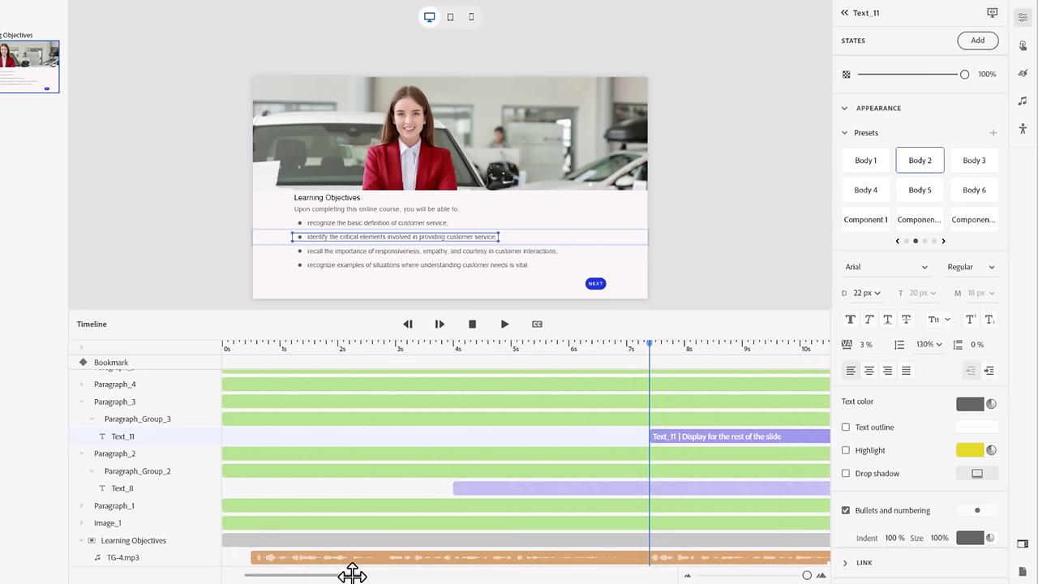
Sync the third bullet, about responsiveness, empathy and courtesy, with the playhead at about 11.8 seconds, where its narration starts.
{"action": "left_click_drag", "start_coordinate": [352, 574], "coordinate": [415, 575]}
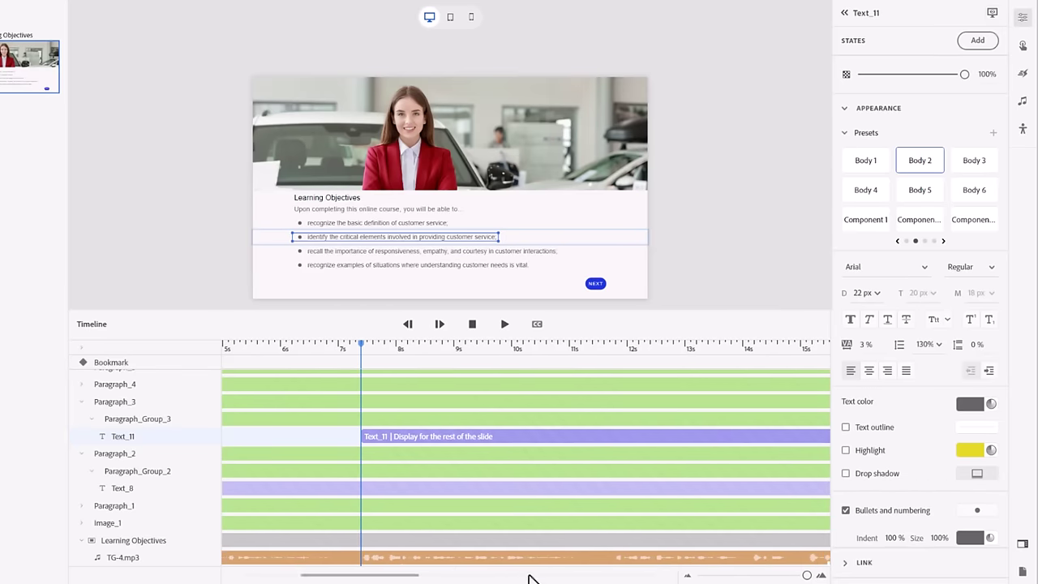
{"action": "left_click", "coordinate": [612, 344]}
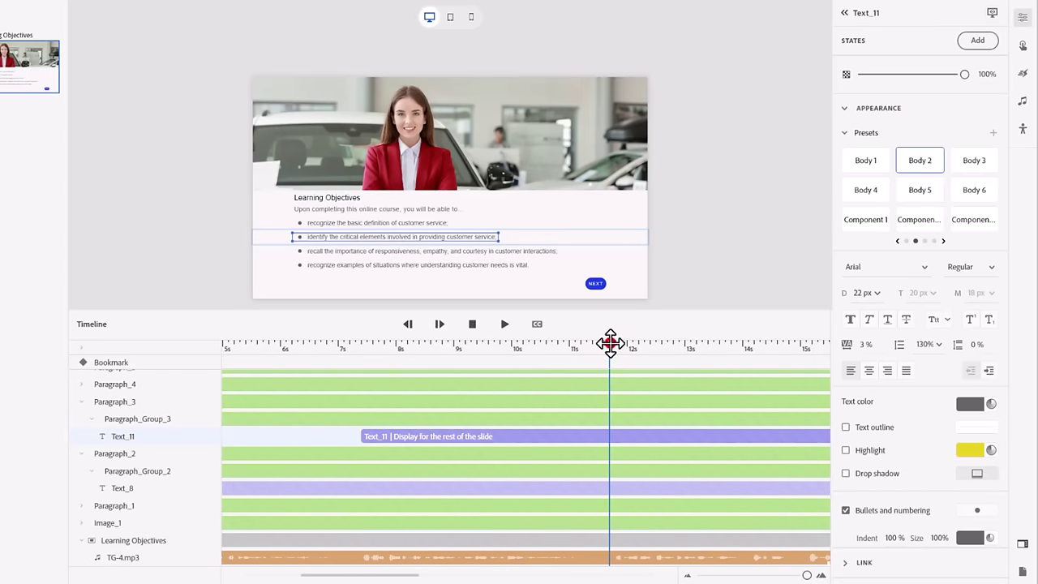
{"action": "left_click_drag", "start_coordinate": [610, 344], "coordinate": [615, 346]}
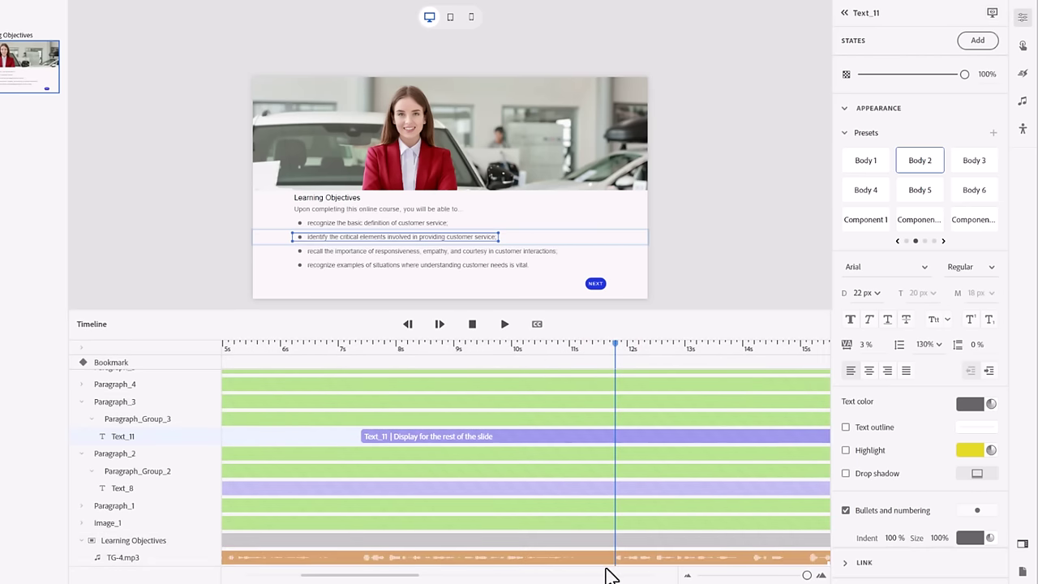
{"action": "left_click", "coordinate": [466, 253]}
{"action": "right_click", "coordinate": [467, 253]}
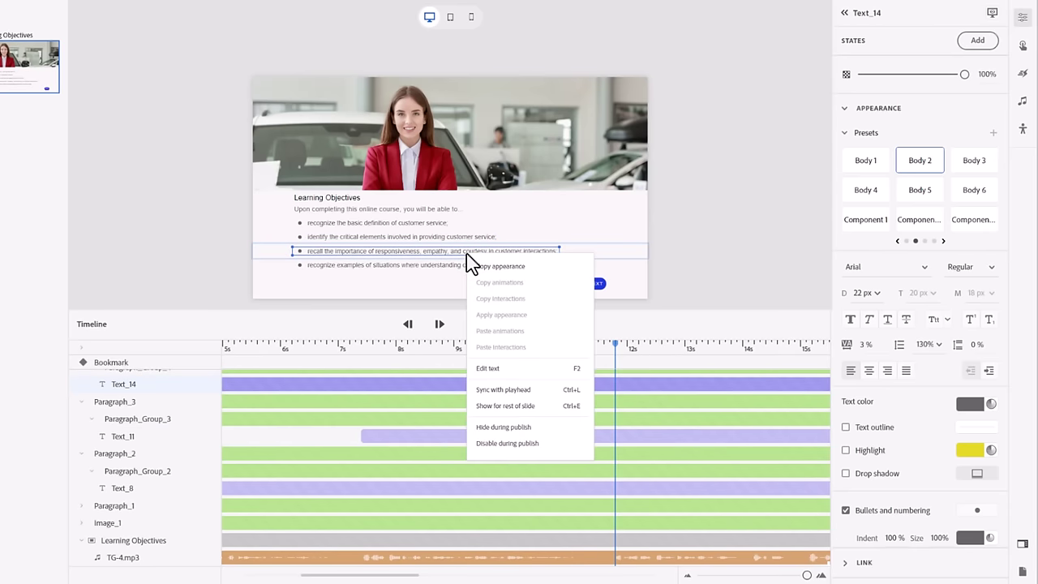
{"action": "left_click", "coordinate": [519, 404]}
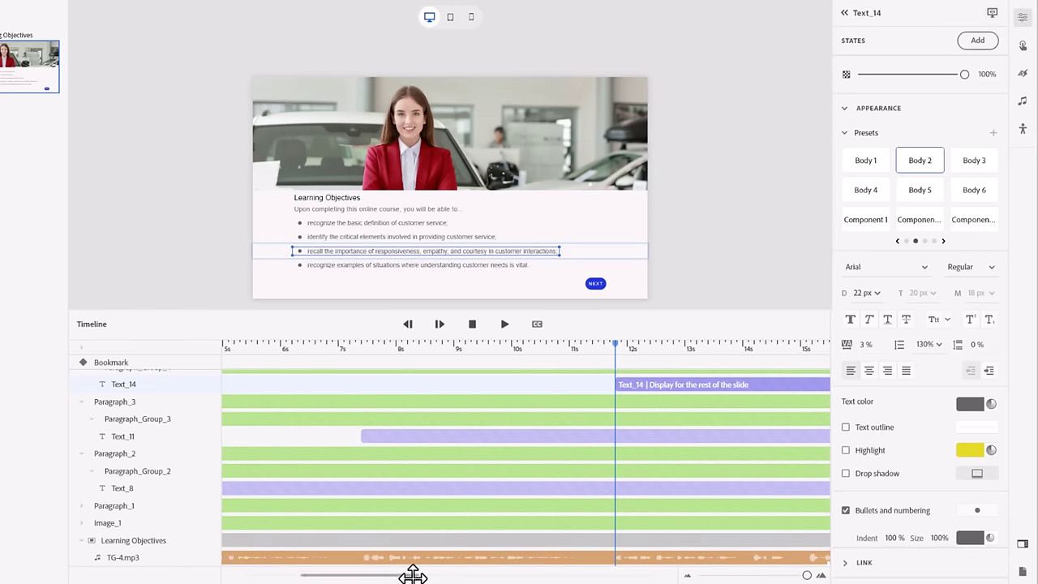
Sync the fourth bullet, "recognize examples of situations where understanding customer needs is vital", with the playhead at about 18 seconds.
{"action": "left_click_drag", "start_coordinate": [400, 574], "coordinate": [512, 572]}
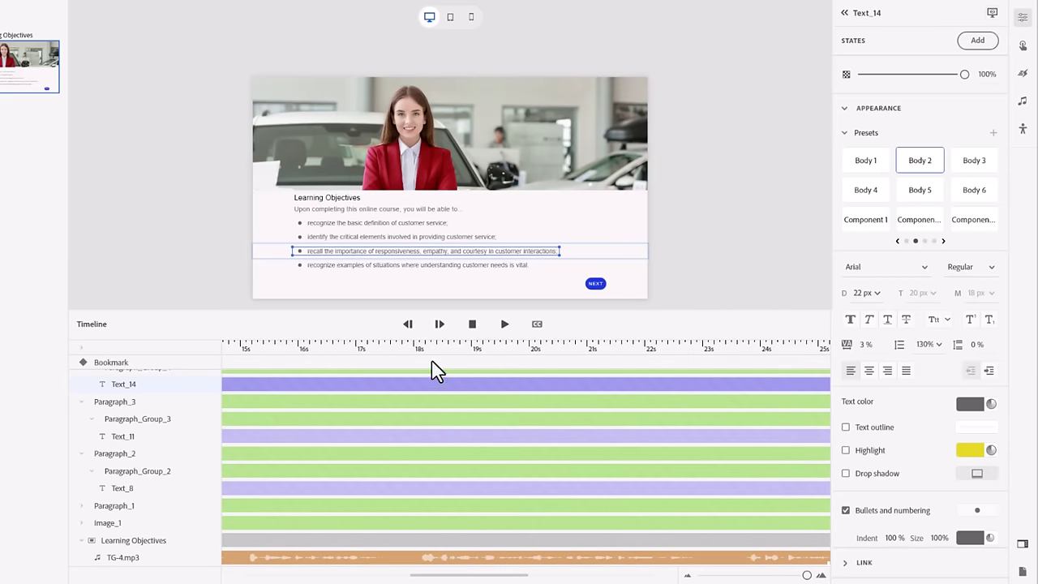
{"action": "left_click", "coordinate": [424, 347]}
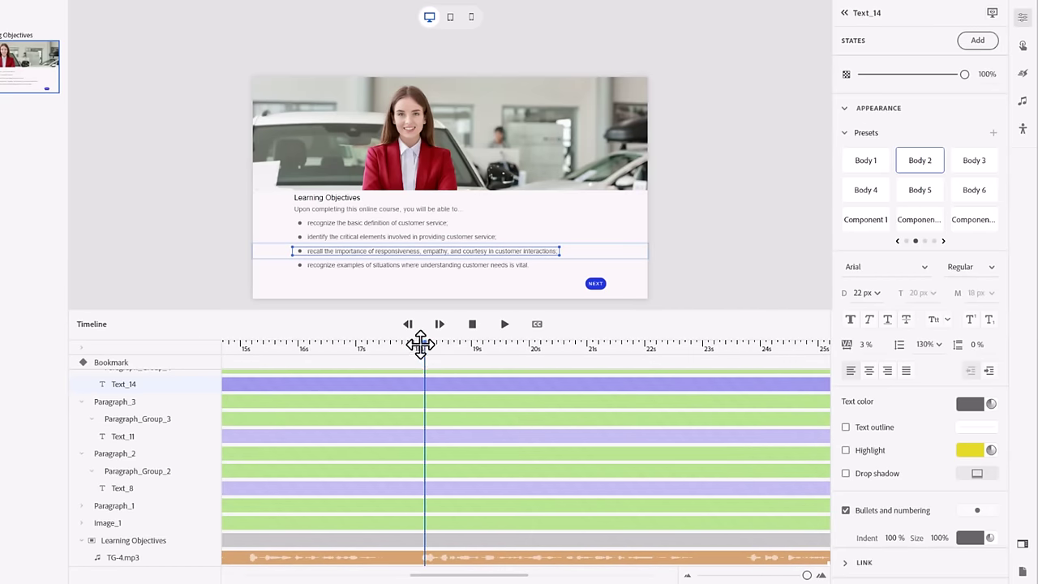
{"action": "left_click_drag", "start_coordinate": [420, 344], "coordinate": [418, 343]}
{"action": "left_click", "coordinate": [455, 265]}
{"action": "right_click", "coordinate": [456, 267]}
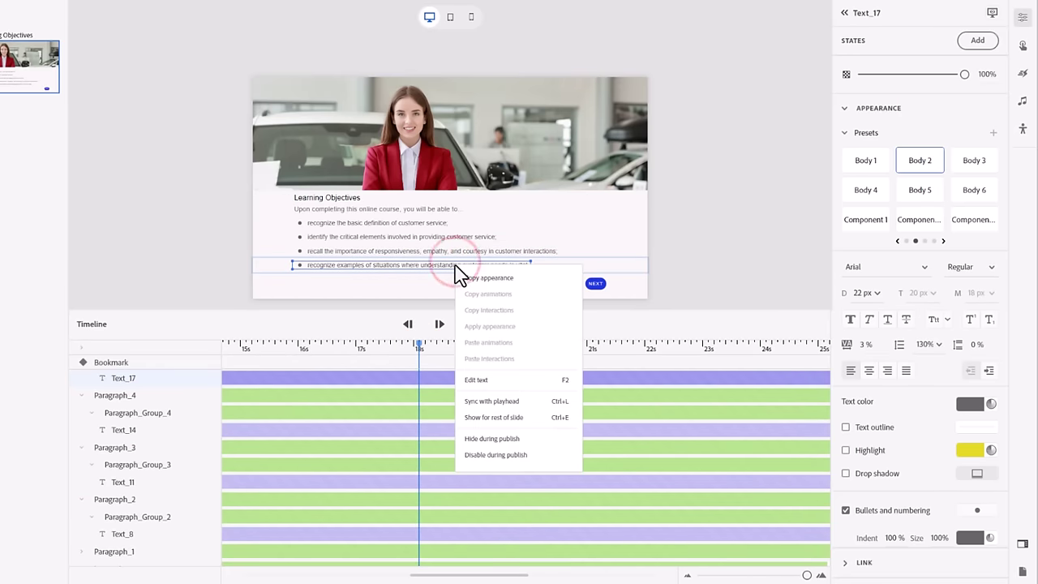
{"action": "left_click", "coordinate": [492, 400]}
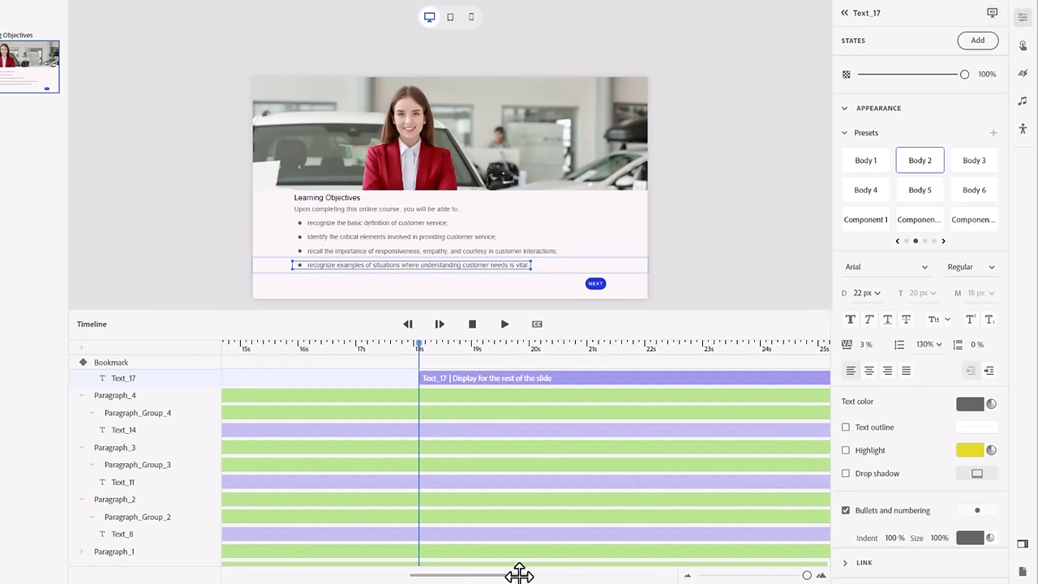
Sync the NEXT button with the playhead at about 23.8 seconds, where the last narration phrase starts.
{"action": "mouse_move", "coordinate": [514, 574]}
{"action": "left_mouse_down"}
{"action": "mouse_move", "coordinate": [630, 574]}
{"action": "mouse_move", "coordinate": [566, 574]}
{"action": "left_mouse_up"}
{"action": "scroll", "coordinate": [614, 487], "scroll_direction": "down", "scroll_amount": 1}
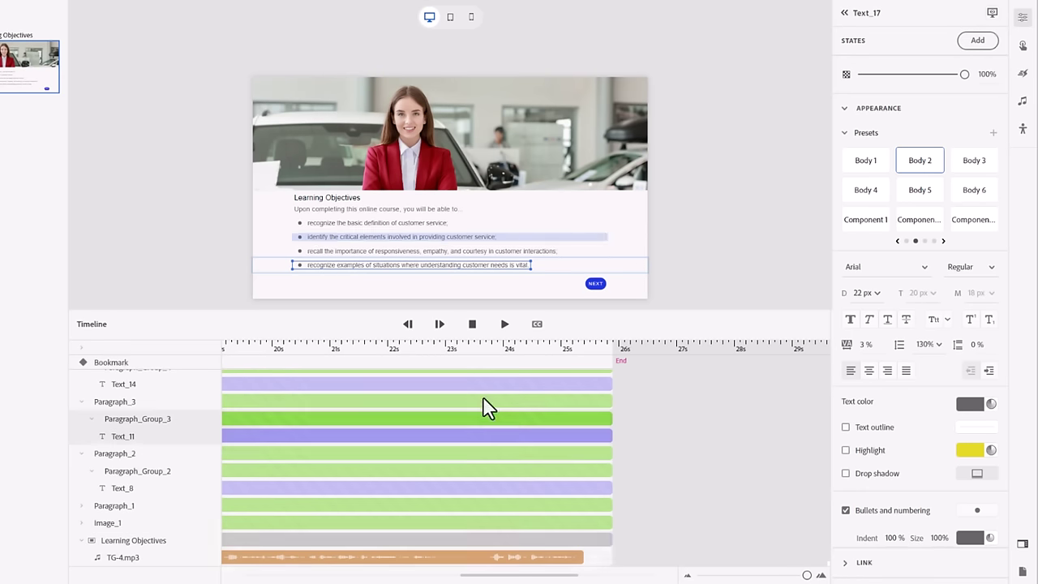
{"action": "left_click", "coordinate": [492, 344]}
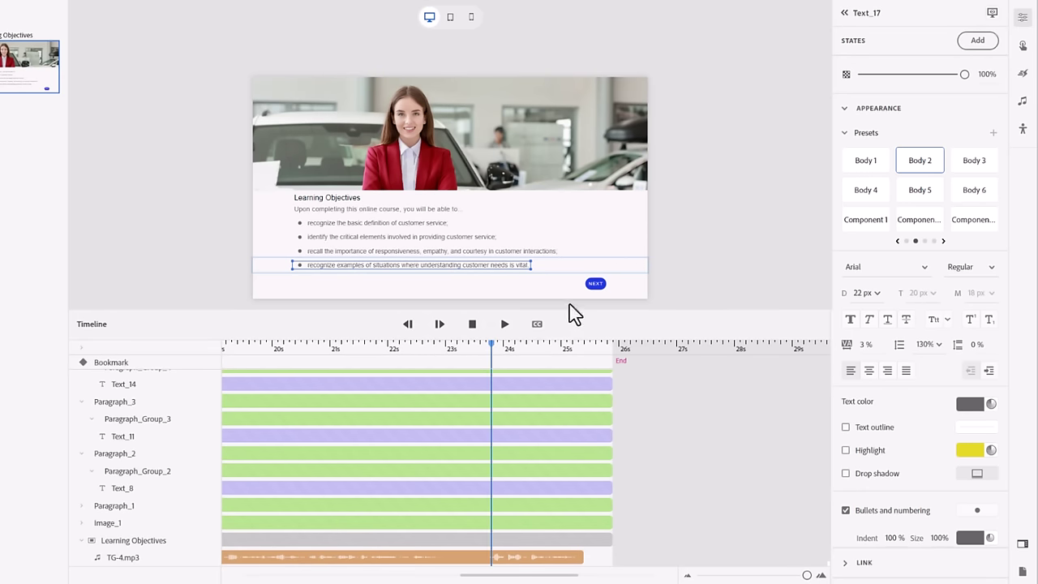
{"action": "left_click", "coordinate": [602, 287]}
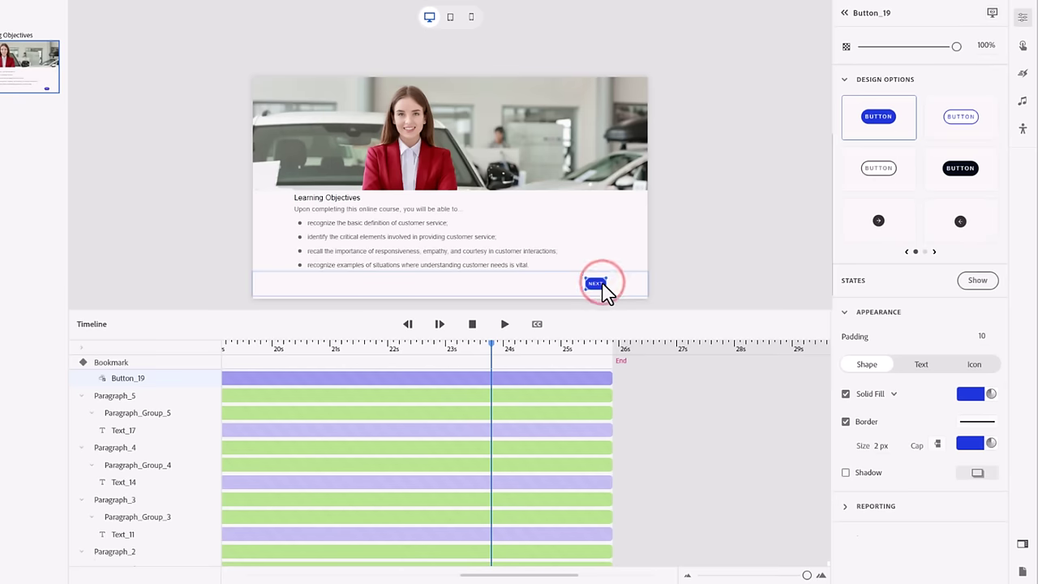
{"action": "right_click", "coordinate": [603, 287]}
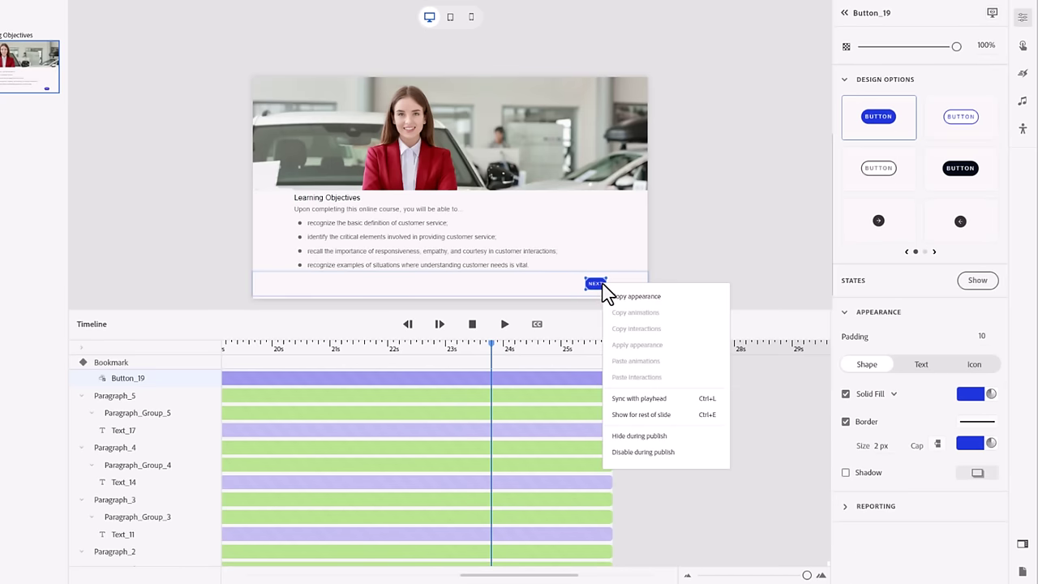
{"action": "left_click", "coordinate": [660, 399]}
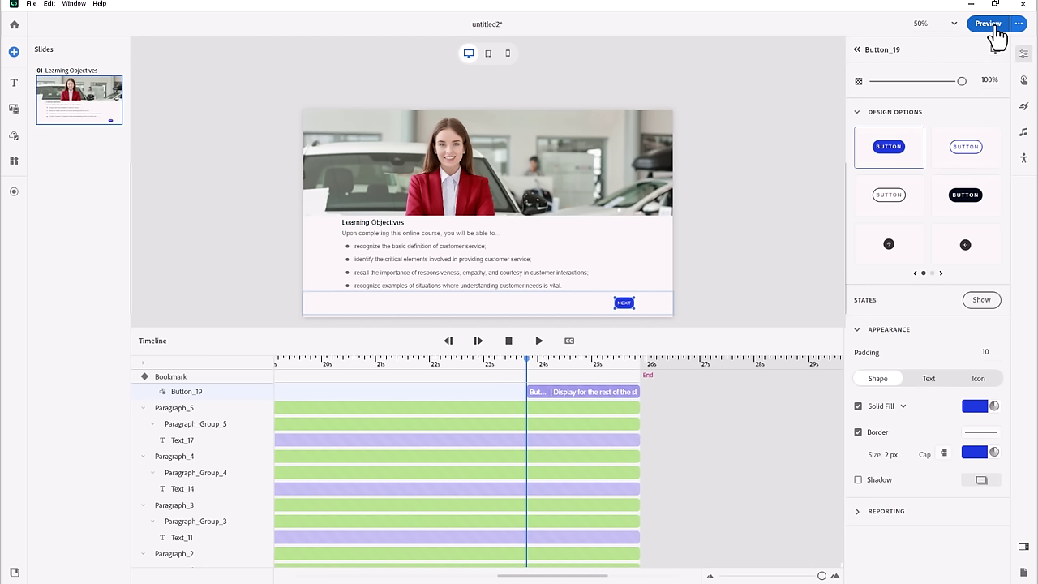
Preview the project to check the timing of the bullets and the NEXT button against the narration.
{"action": "left_click", "coordinate": [990, 24]}
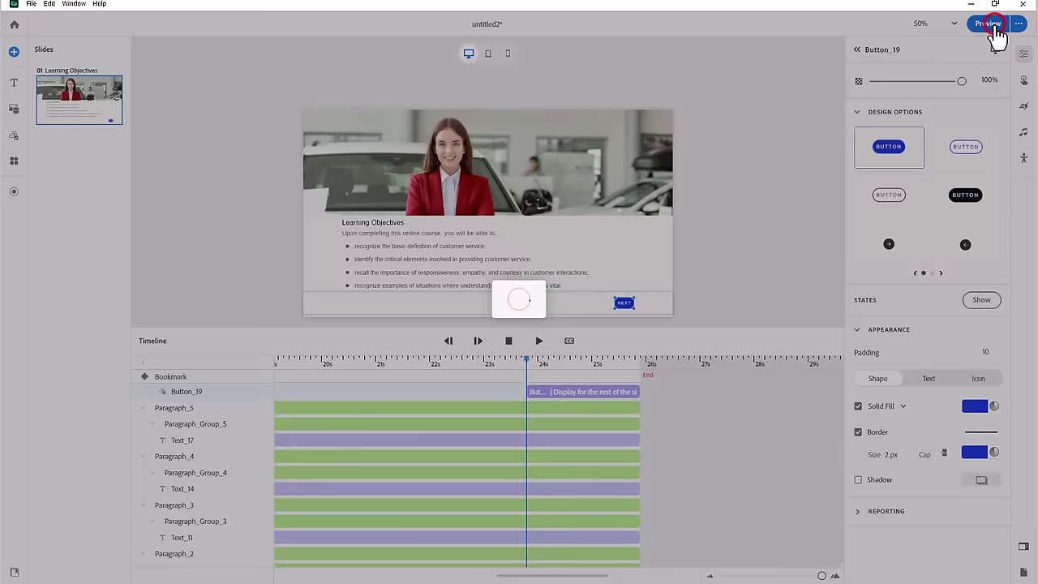